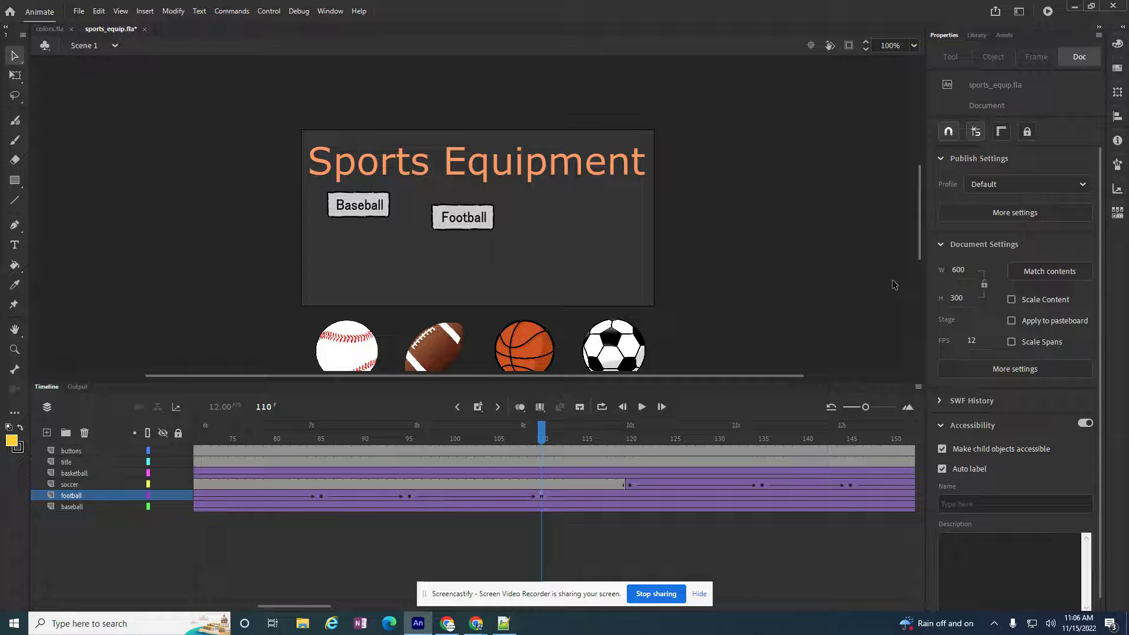
Test the movie, try the Baseball and Football buttons, then close the preview.
key(ctrl+Return)
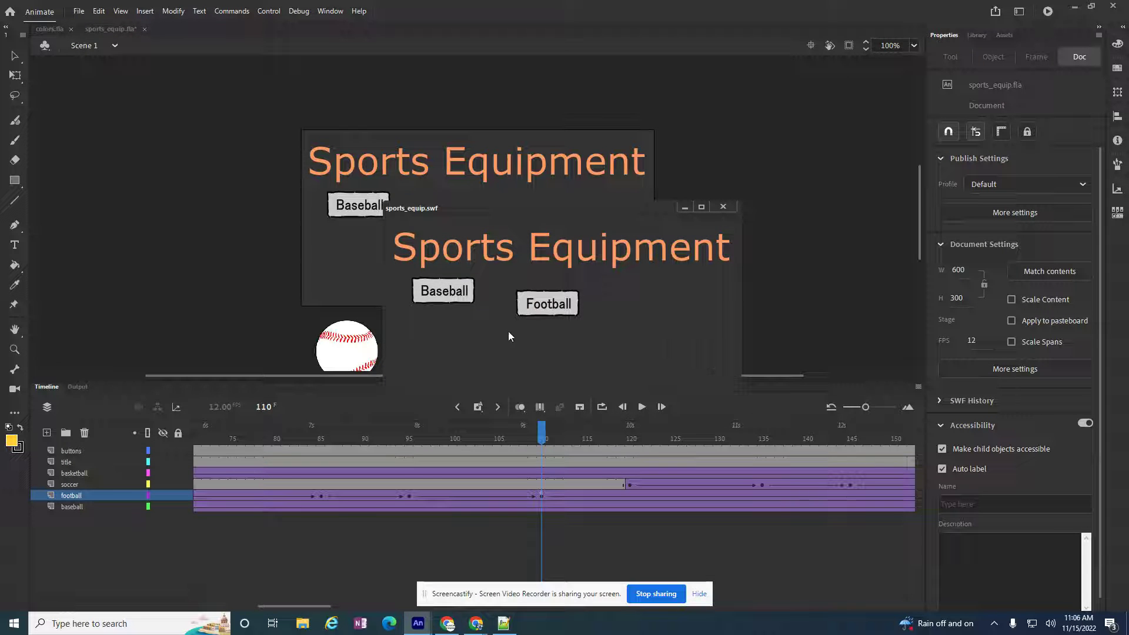
click(444, 292)
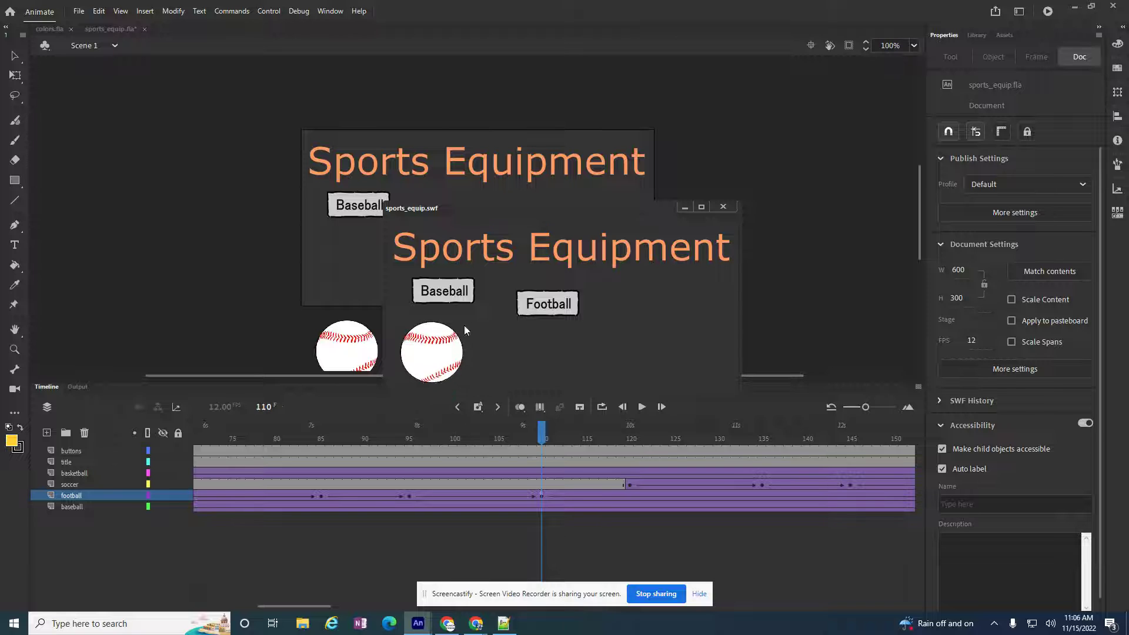
click(547, 318)
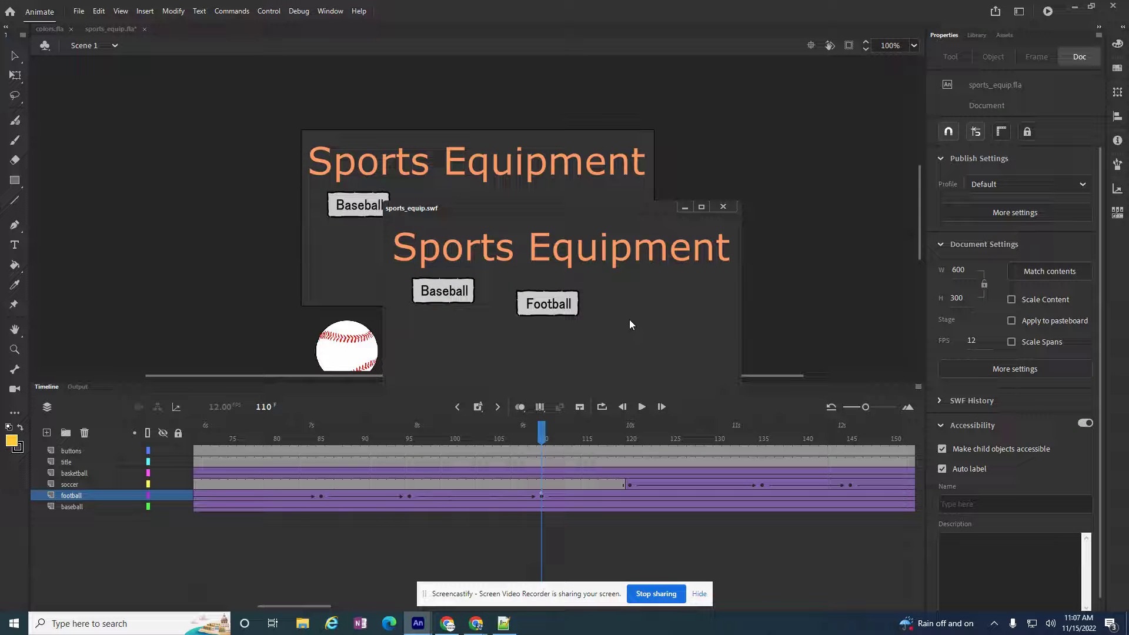
click(723, 206)
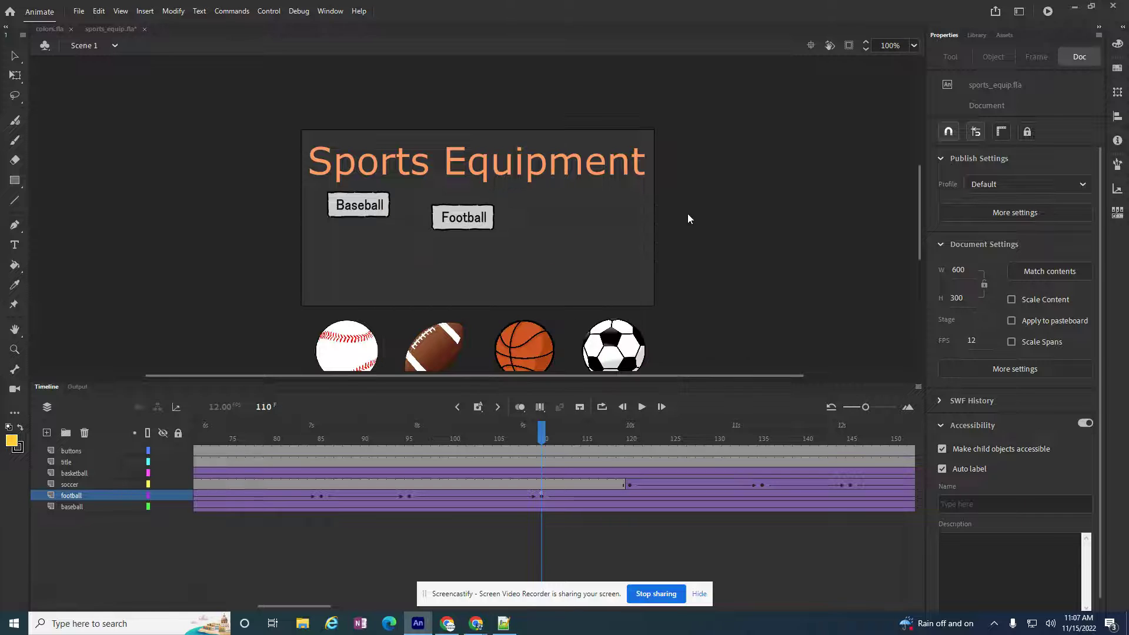
Add a new layer named 'cursor' and move it to the top of the layer stack.
click(47, 434)
drag(79, 495, 64, 449)
double_click(76, 450)
key(BackSpace)
text(cursor)
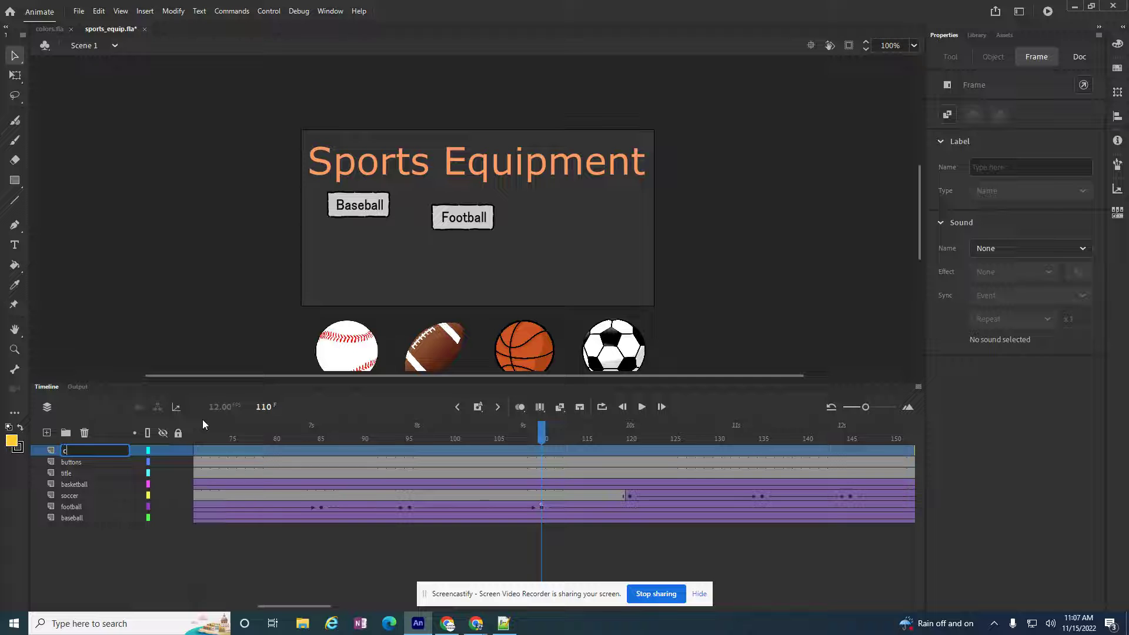
key(Return)
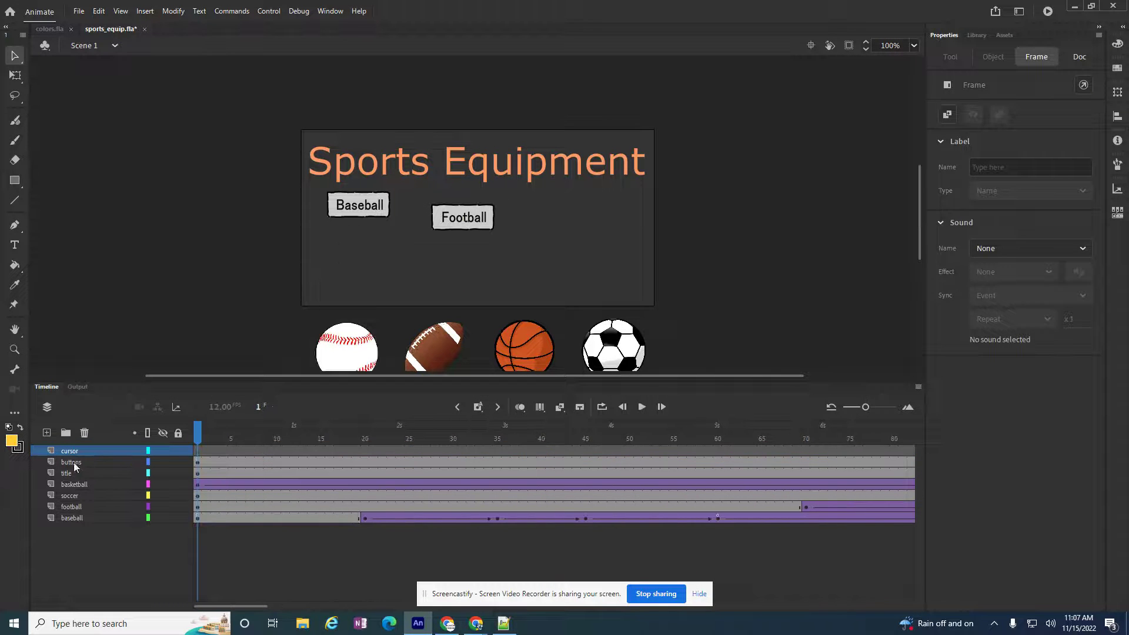
click(145, 11)
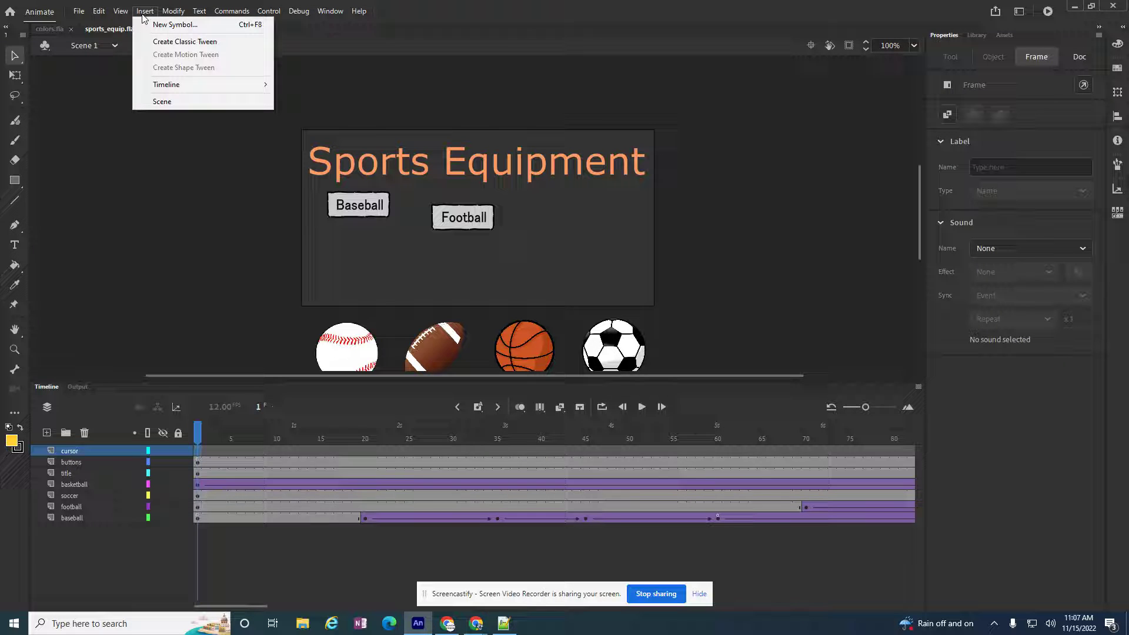
Create a new symbol of type Movie Clip named 'arrow'.
click(181, 28)
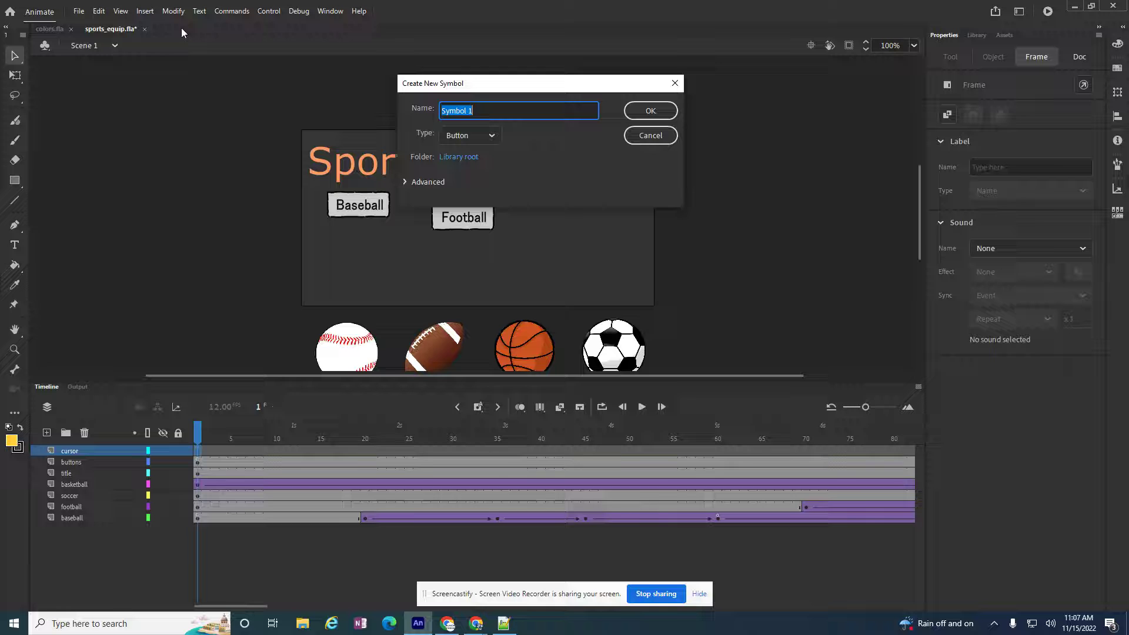
click(453, 139)
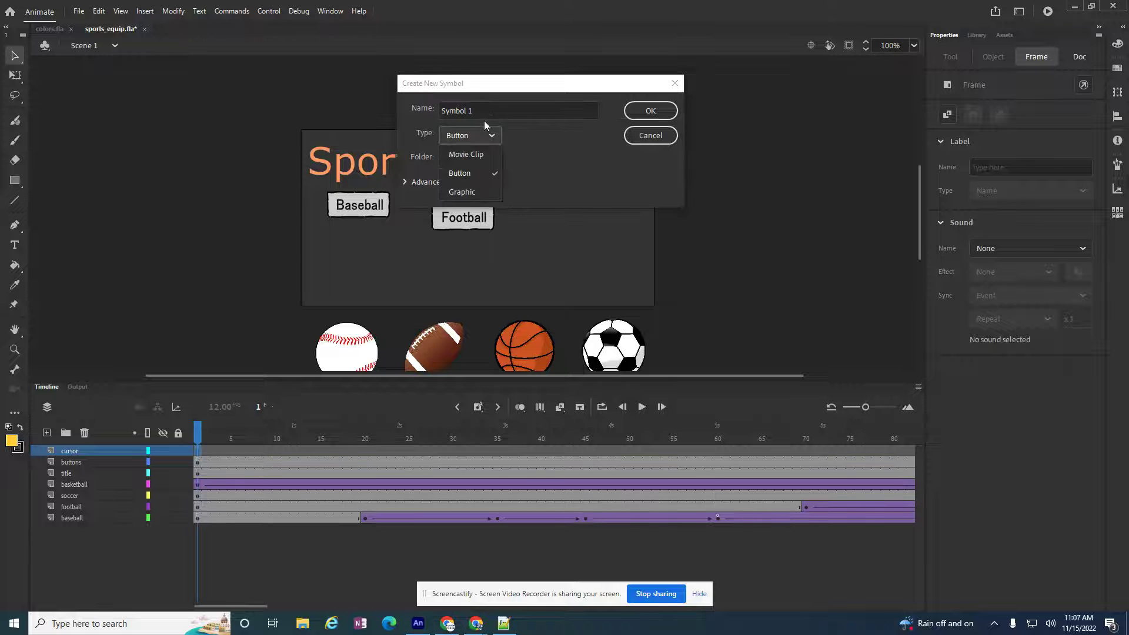
click(477, 158)
click(439, 113)
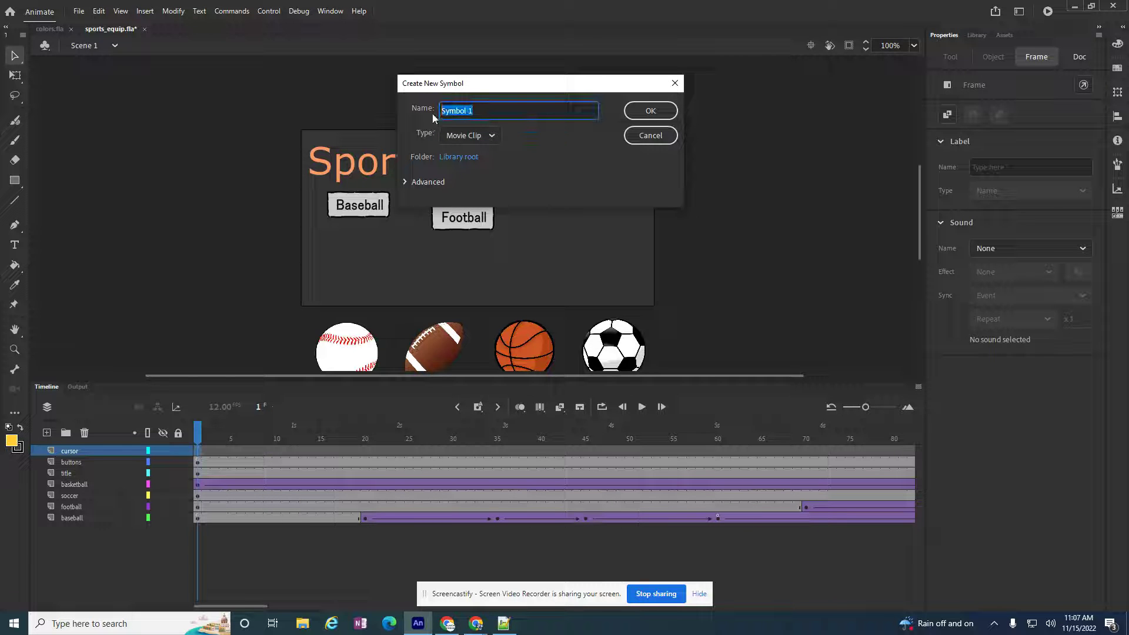
text(arrow)
key(Return)
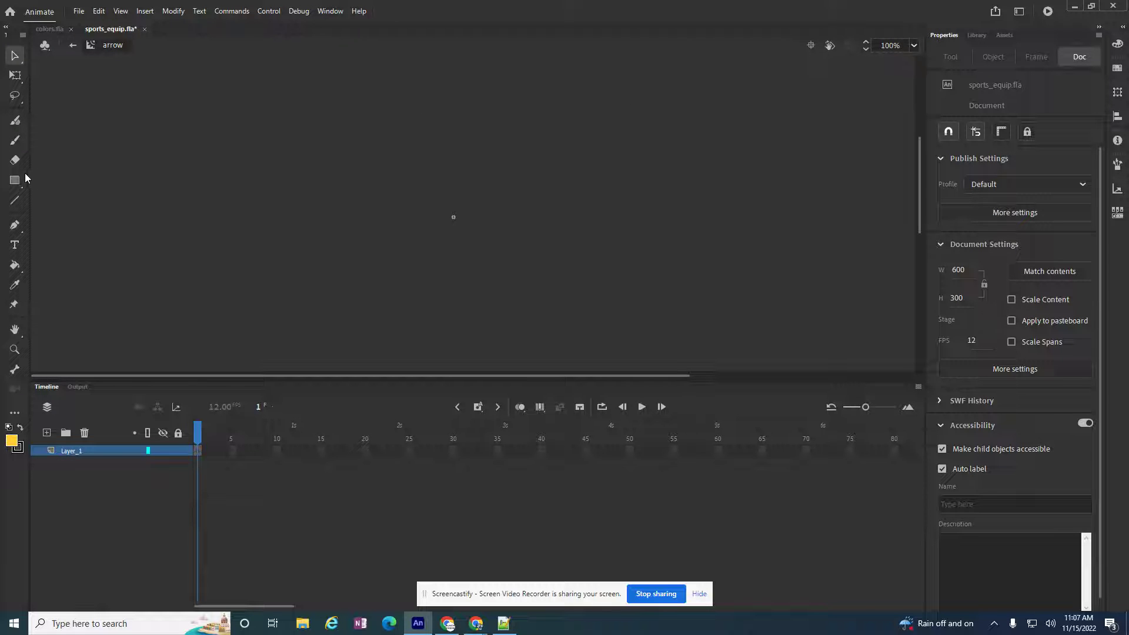
Paint a thick yellow up-left arrow with the Classic Brush: a diagonal shaft and two arms.
click(13, 141)
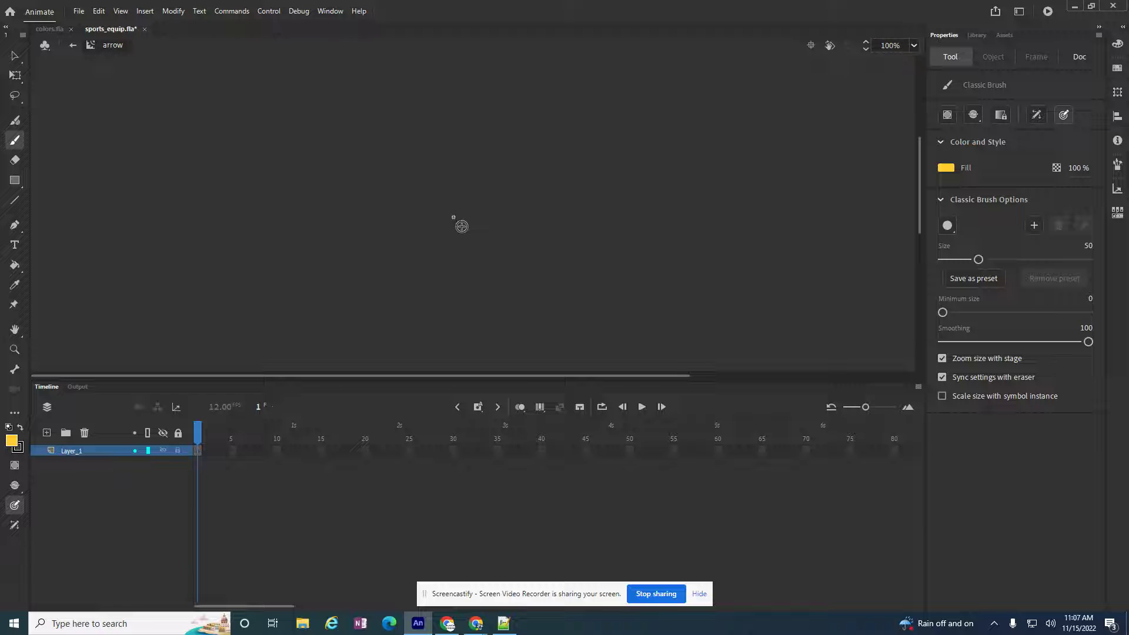
drag(461, 226, 532, 301)
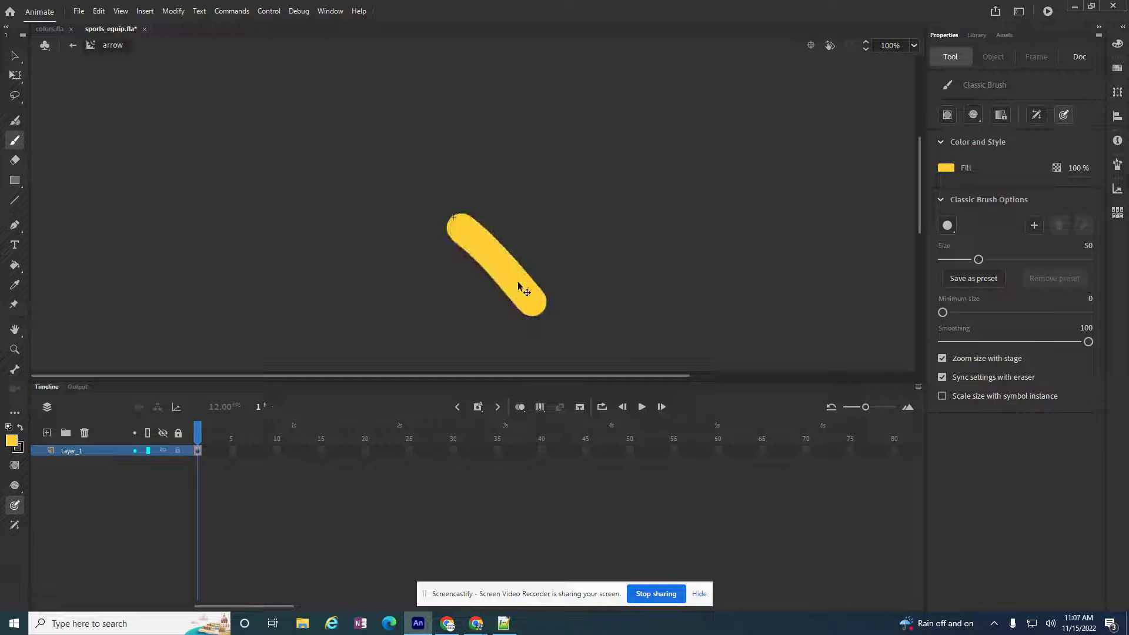
key(ctrl+z)
click(468, 236)
drag(468, 237, 533, 312)
drag(464, 233, 451, 299)
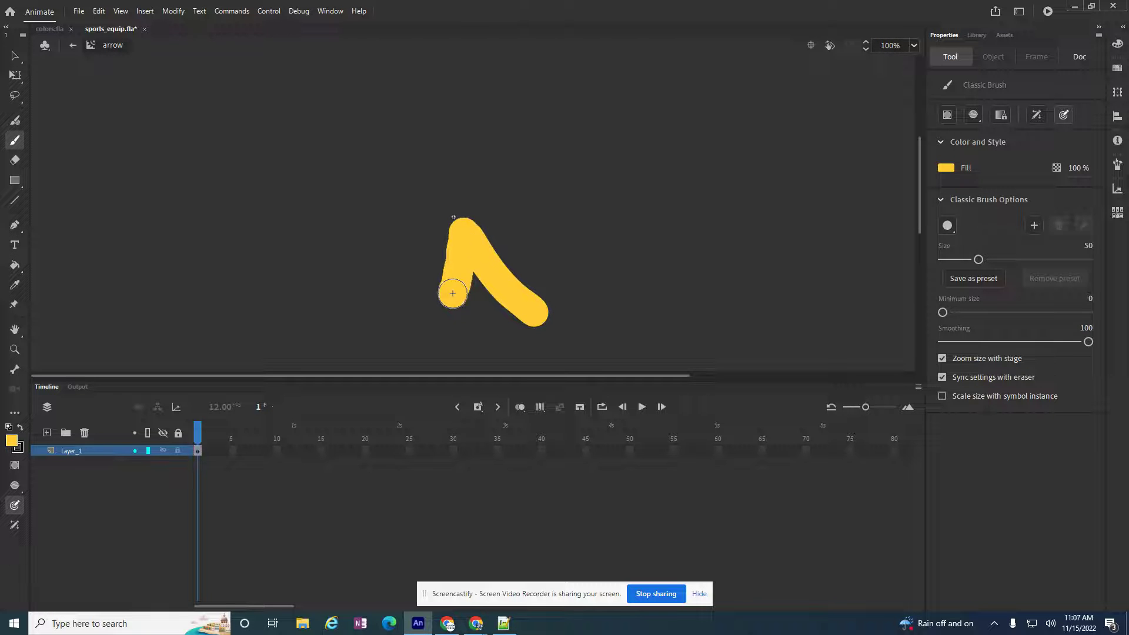
mouse_move(469, 231)
mouse_down()
mouse_move(519, 241)
mouse_move(491, 249)
mouse_move(520, 255)
mouse_up()
key(ctrl+z)
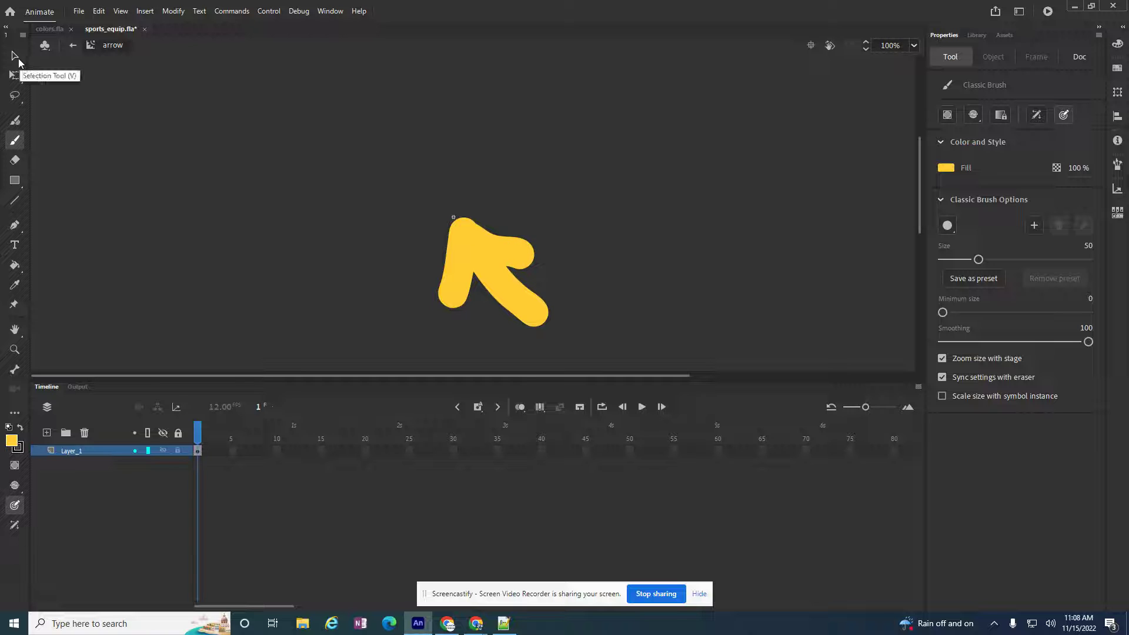
Add keyframes at frames 5 and 10, making the arrow red and then blue.
right_click(234, 454)
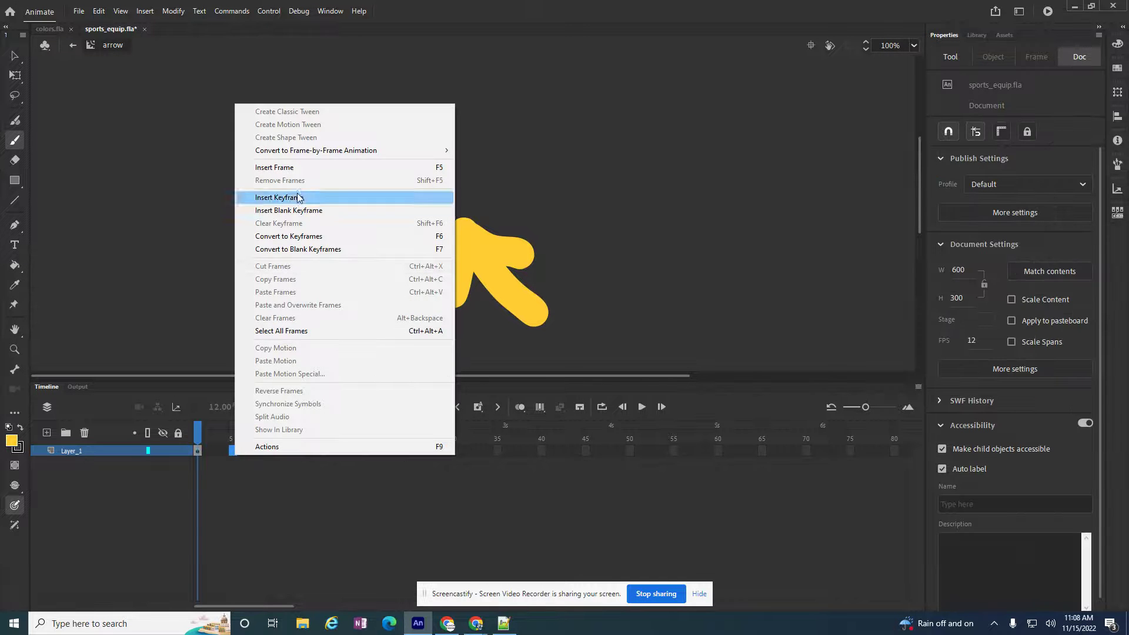
click(297, 200)
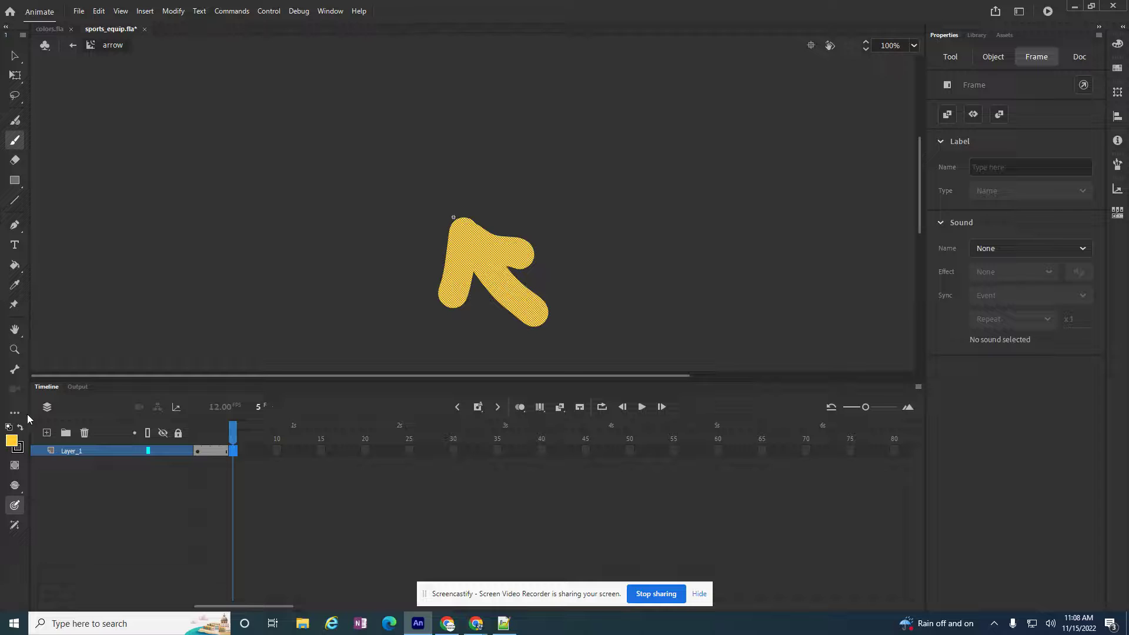
click(13, 444)
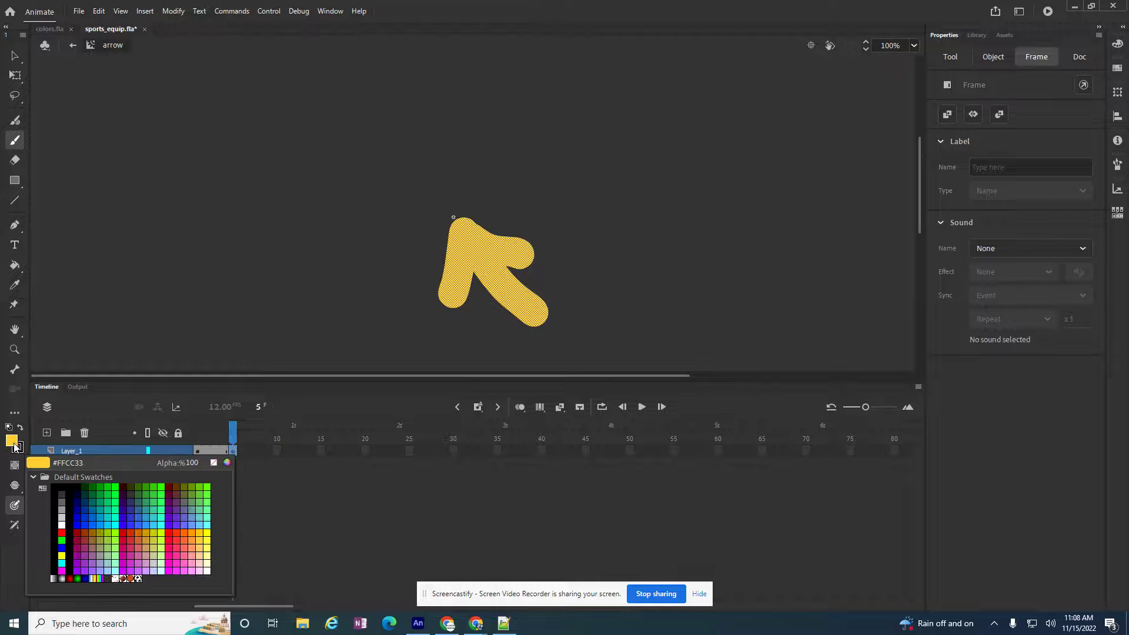
click(188, 547)
right_click(280, 451)
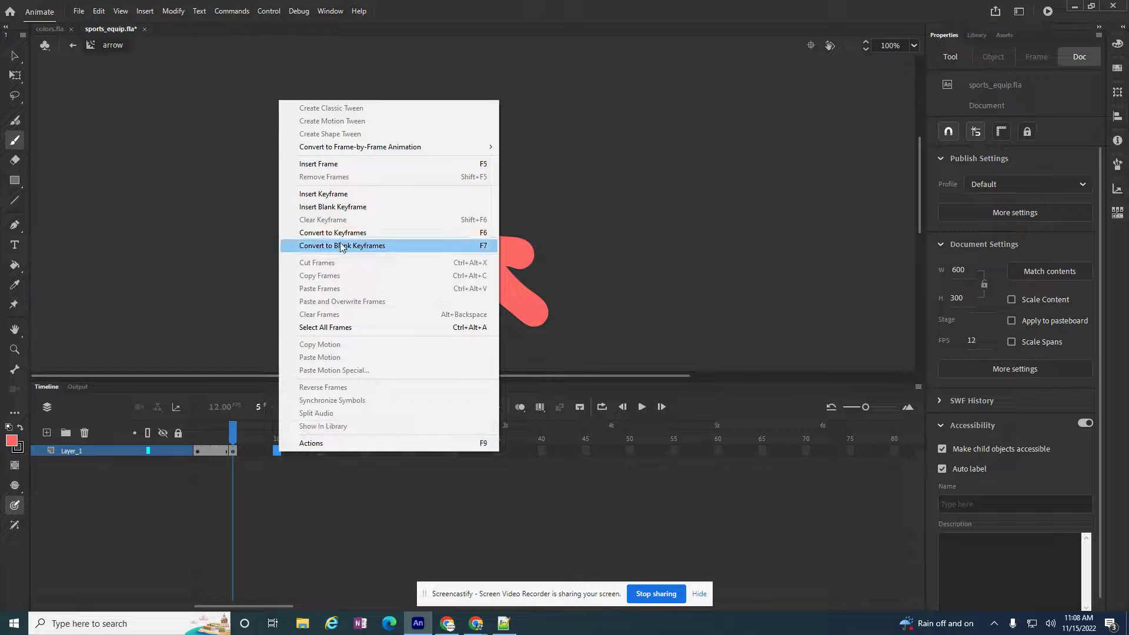
click(349, 197)
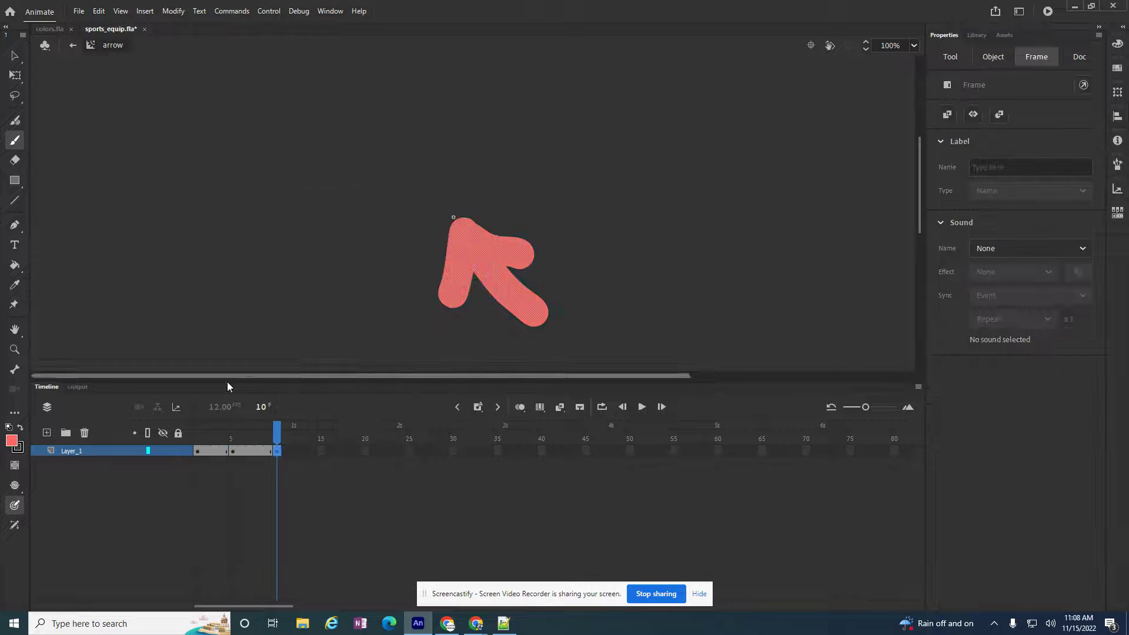
click(11, 441)
click(145, 523)
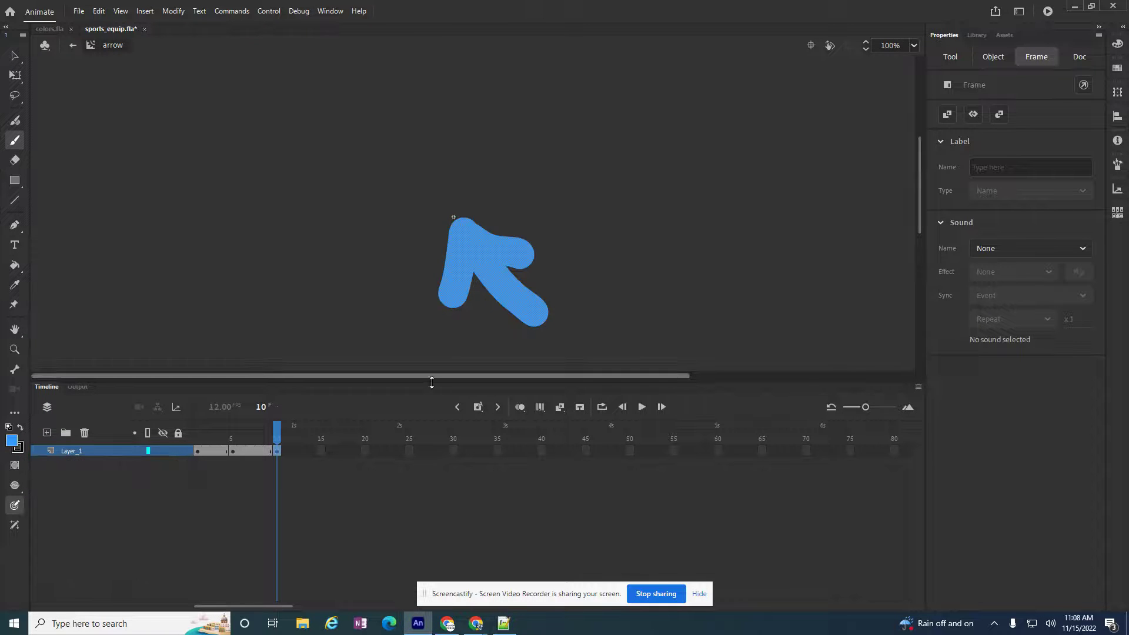
Add keyframes at frames 15 and 20, making the arrow green then red, and scrub to check.
right_click(323, 450)
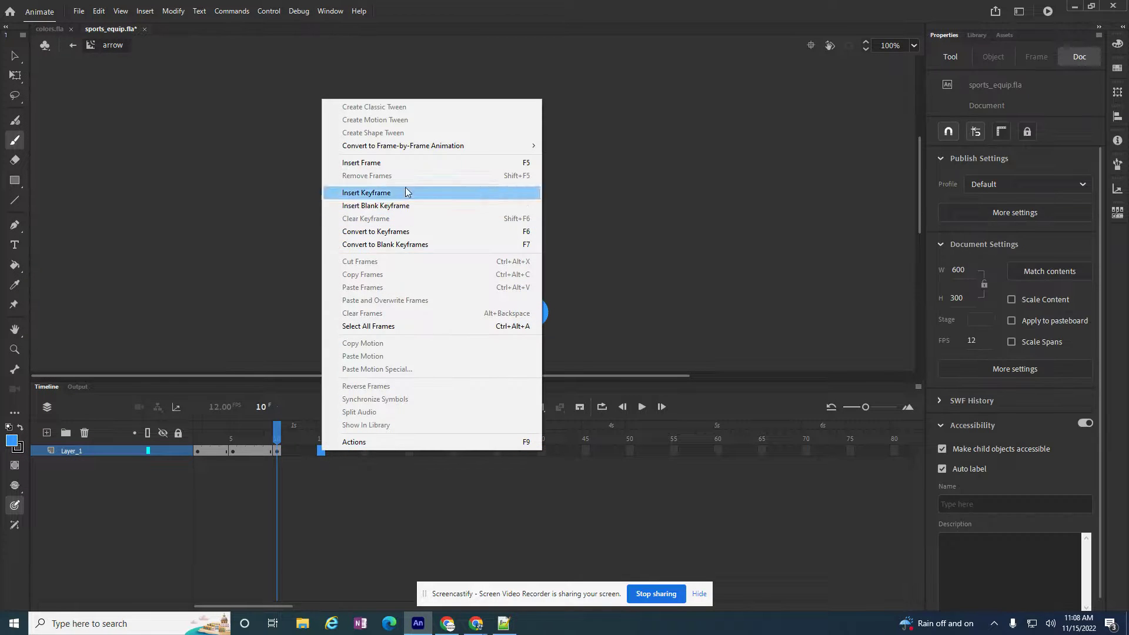
click(405, 189)
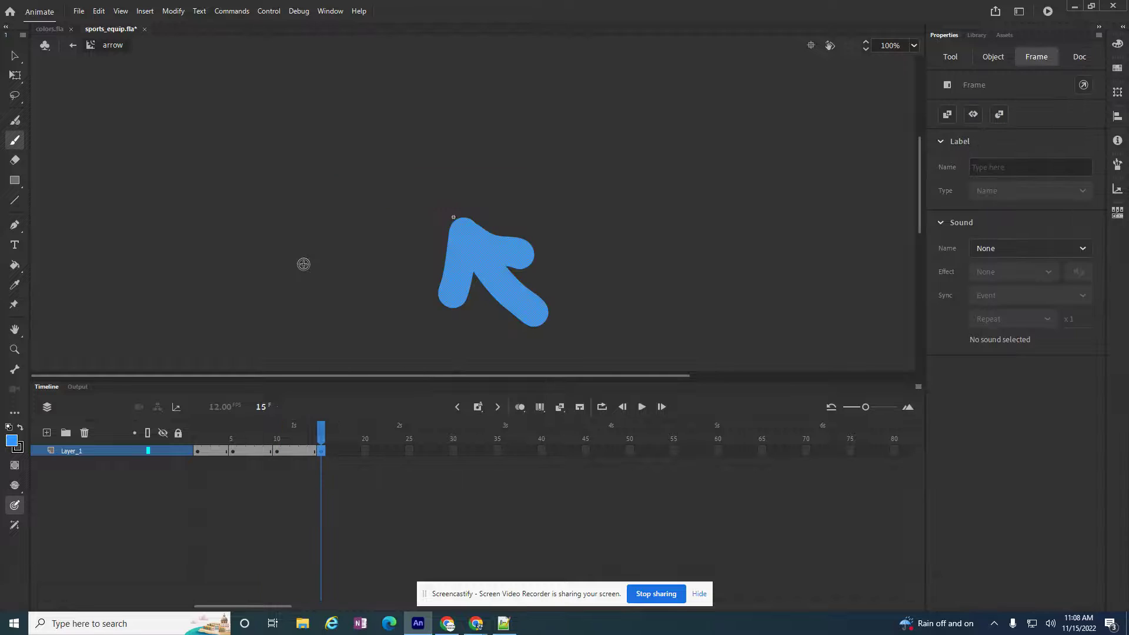
click(11, 440)
click(105, 498)
right_click(367, 452)
click(412, 189)
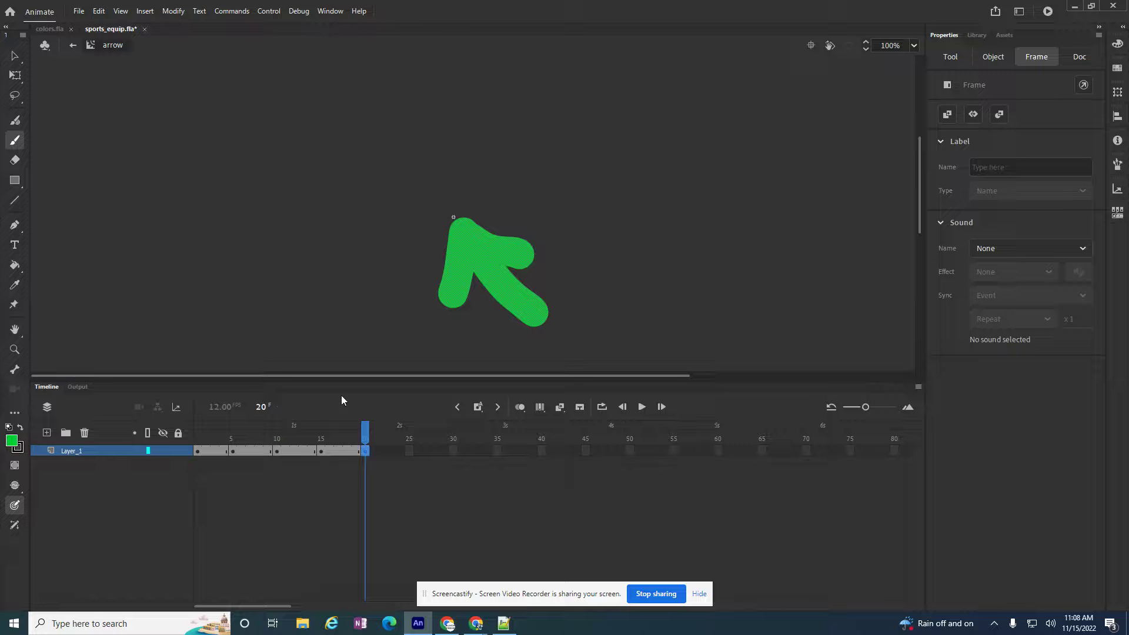
click(12, 440)
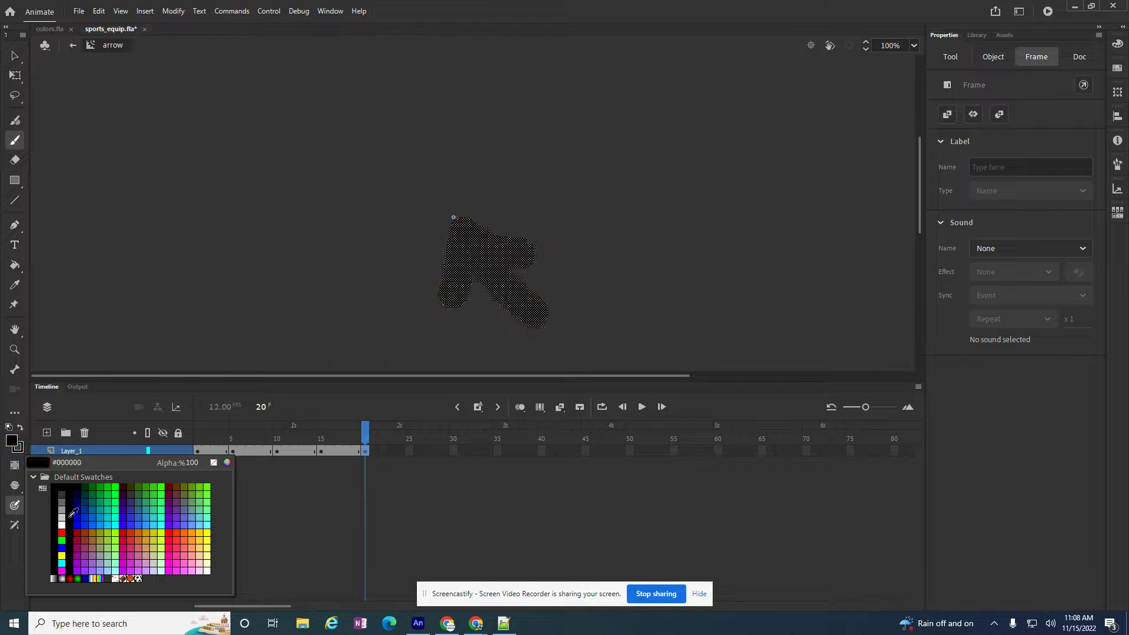
click(89, 532)
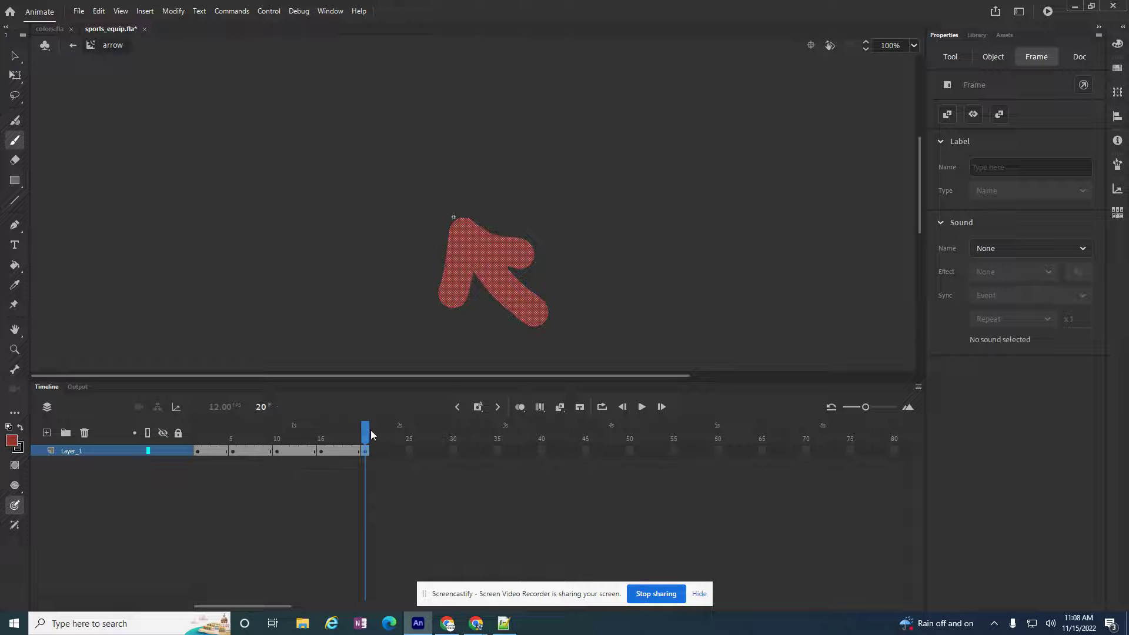
mouse_move(370, 435)
mouse_down()
mouse_move(202, 435)
mouse_move(366, 436)
mouse_up()
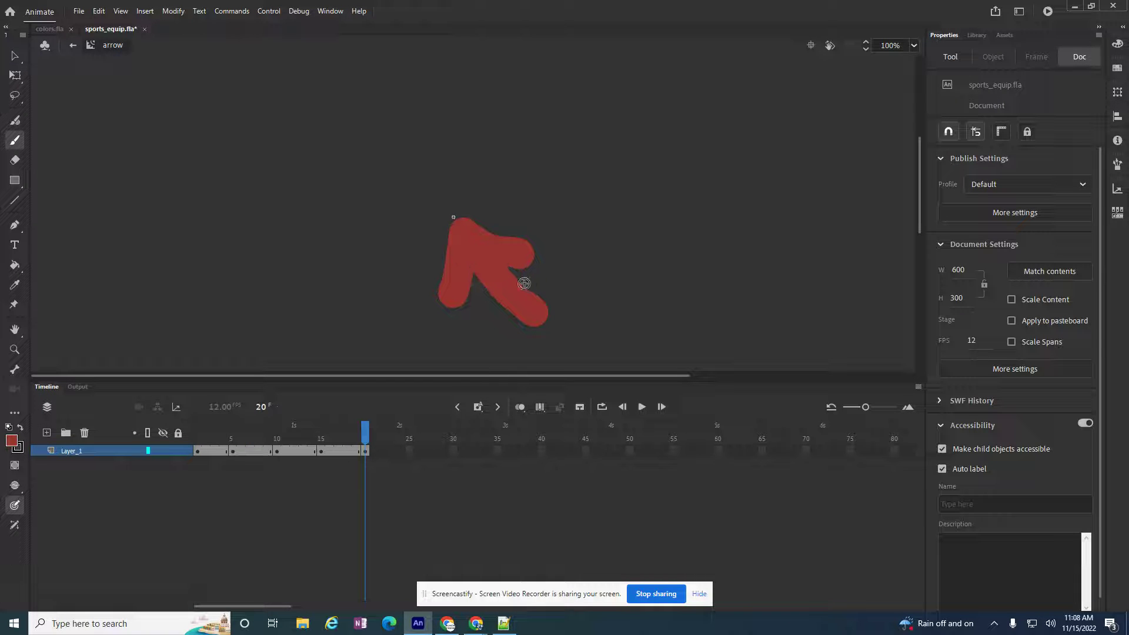
Back in Scene 1, drag the arrow symbol from the Library onto cursor frame 1 beside the stage.
click(72, 46)
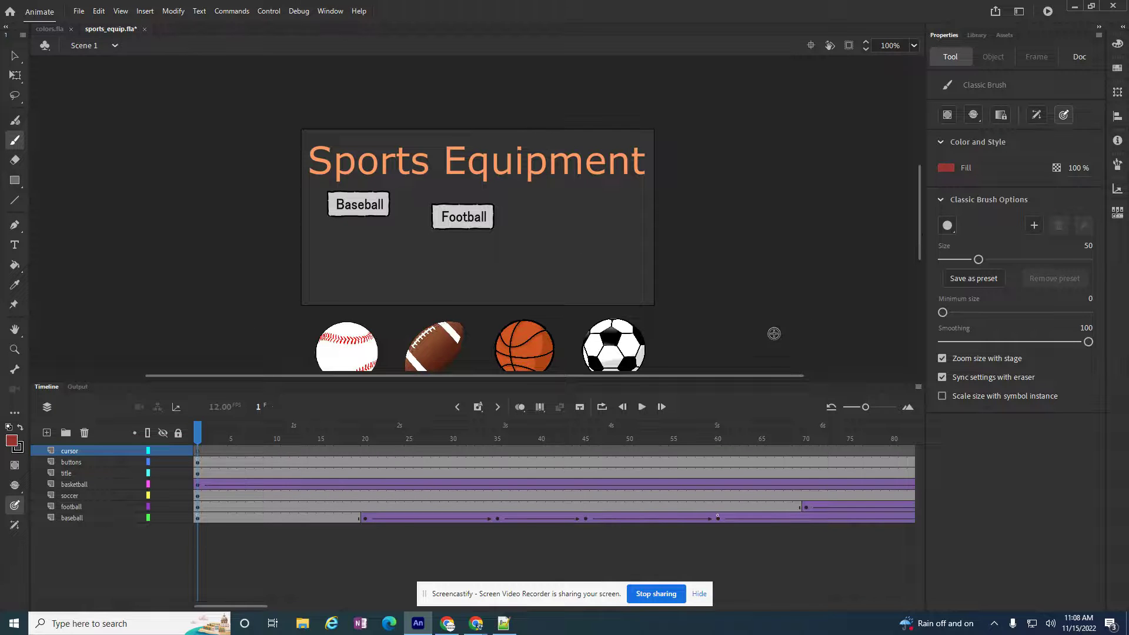
click(202, 452)
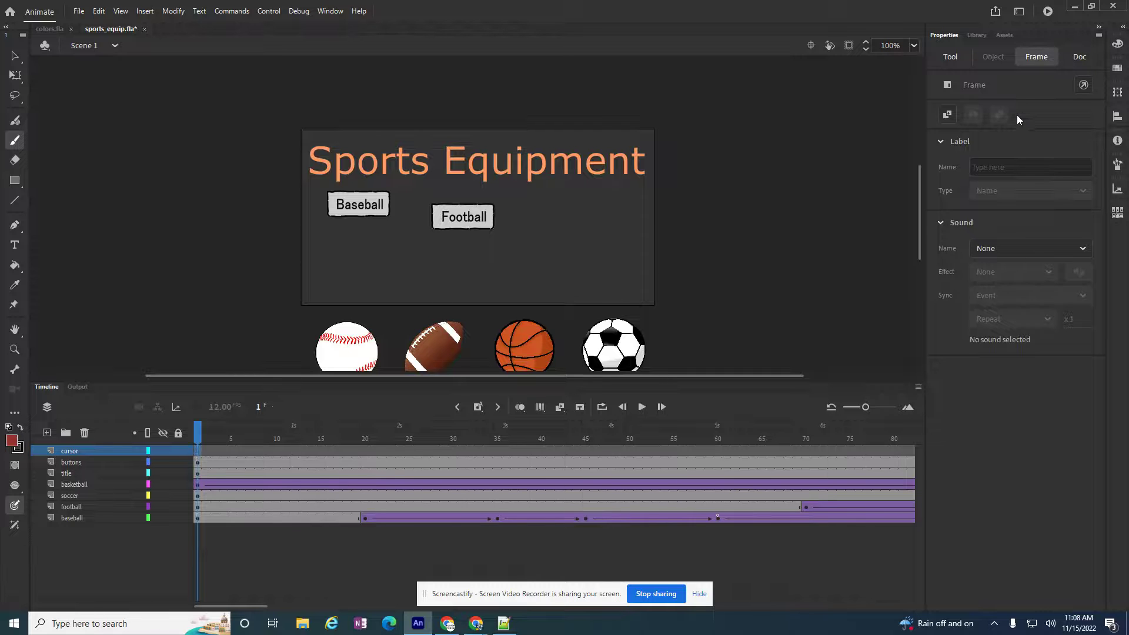
click(976, 35)
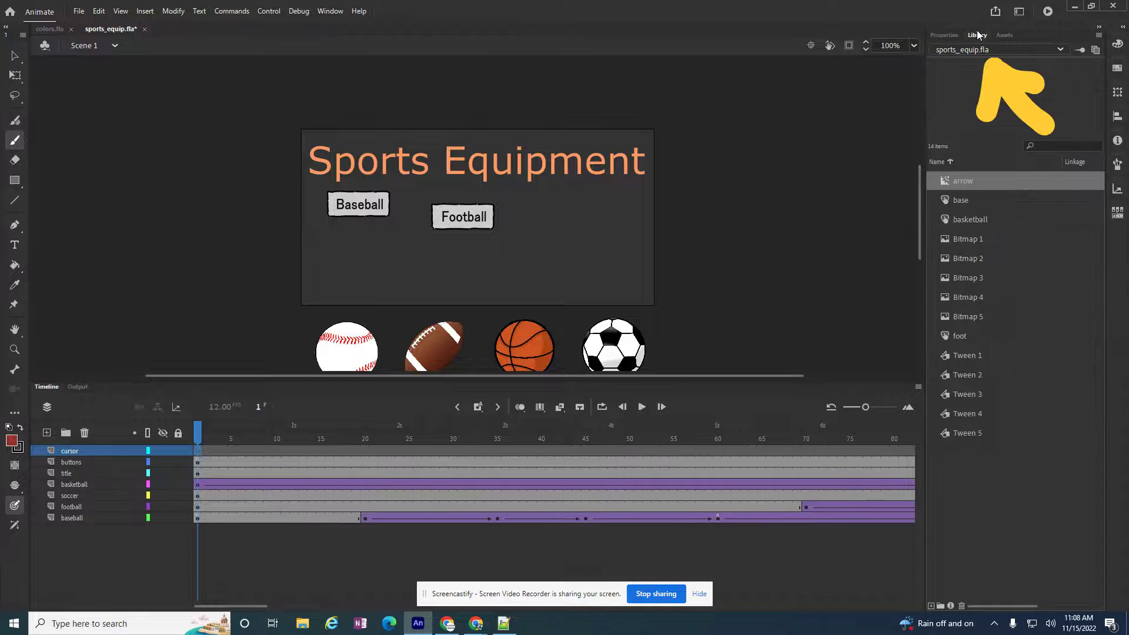
click(334, 12)
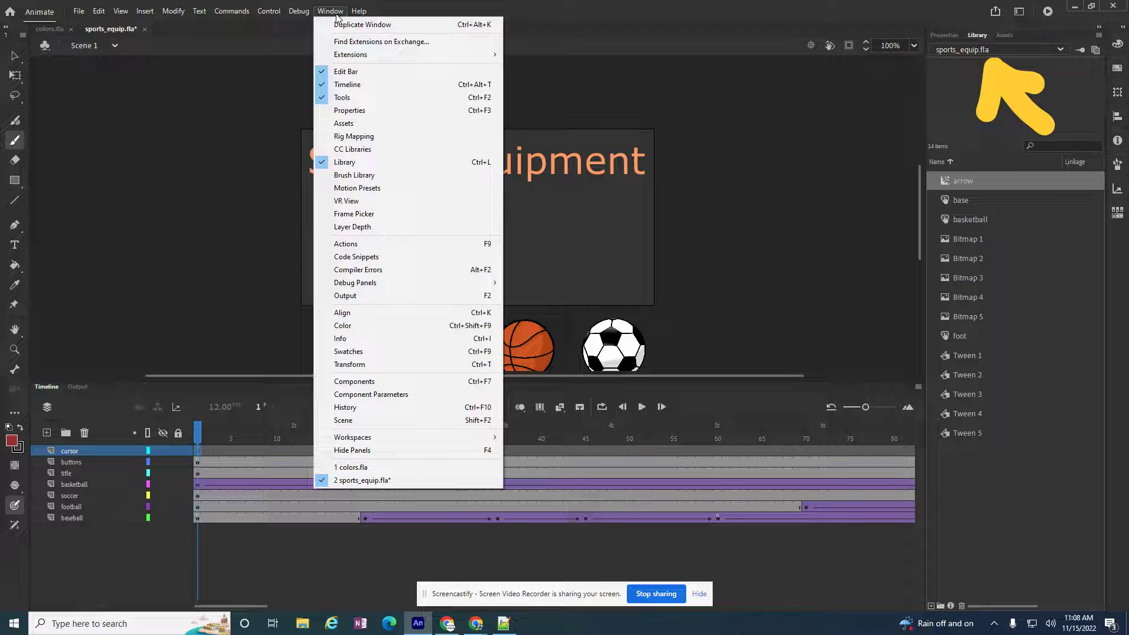
click(837, 171)
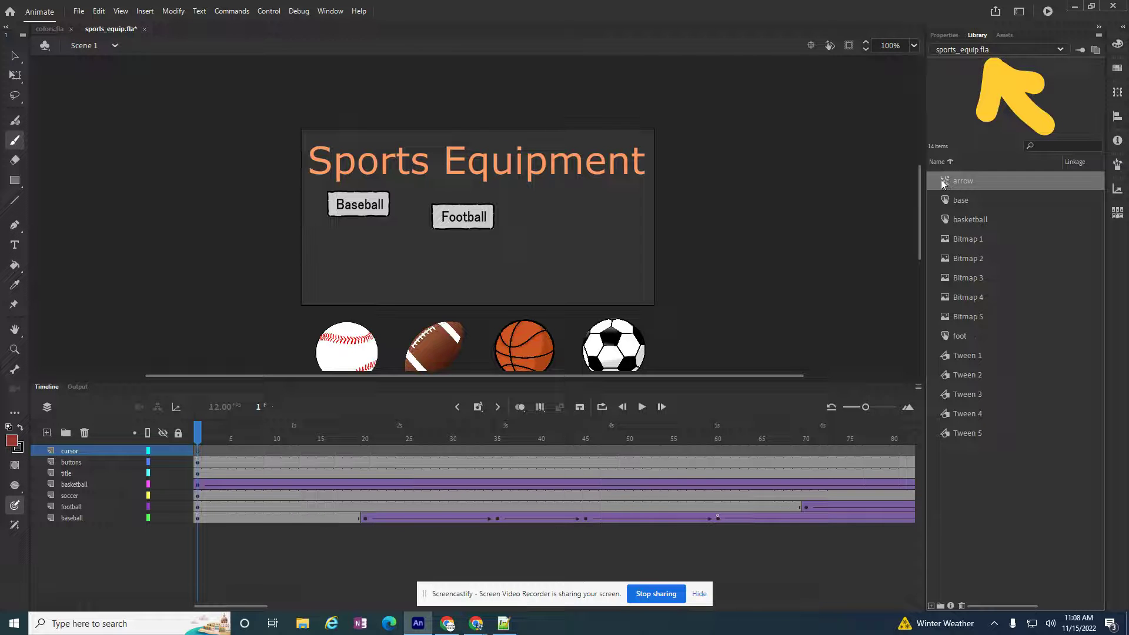
drag(971, 182, 835, 196)
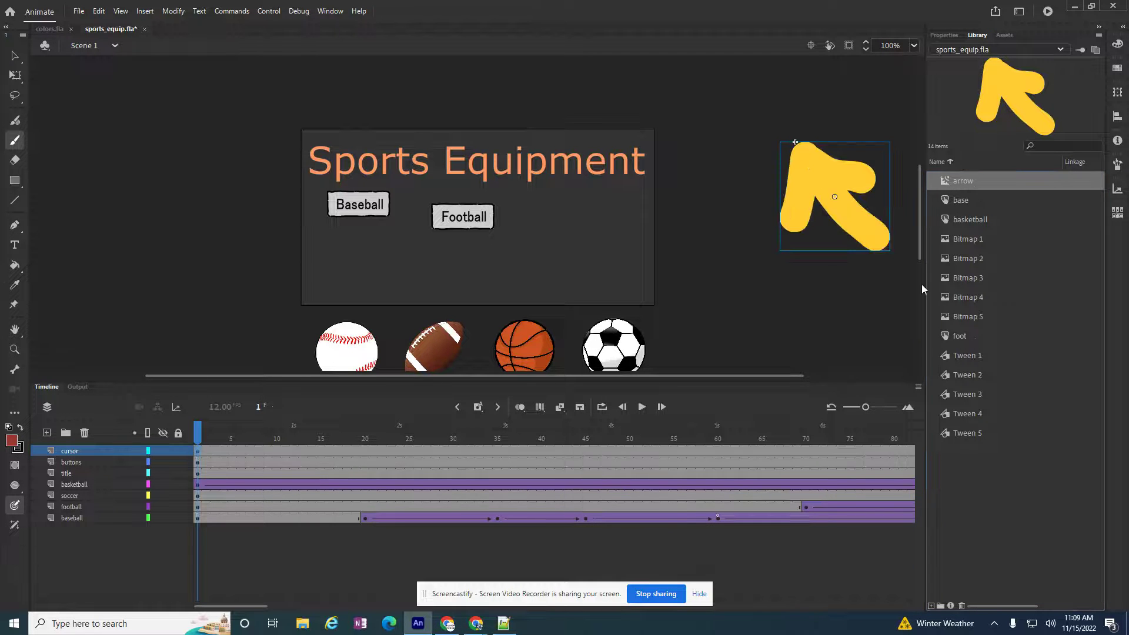
Move the arrow closer to the stage and scale it down to about 49.4 by 43.8.
click(14, 56)
drag(800, 189, 702, 227)
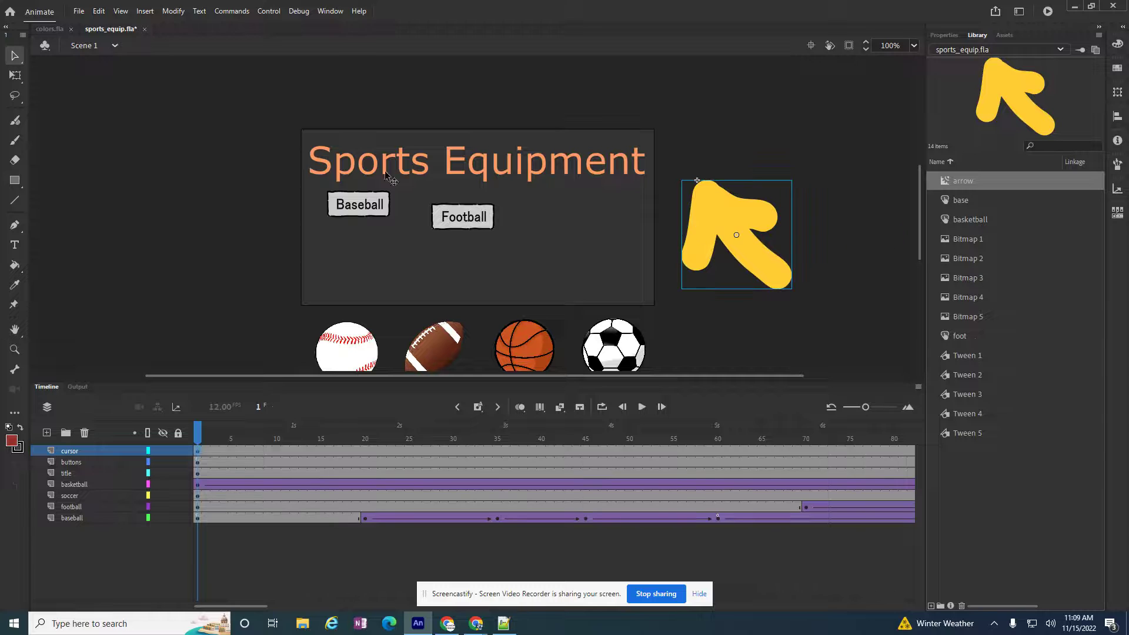
click(15, 75)
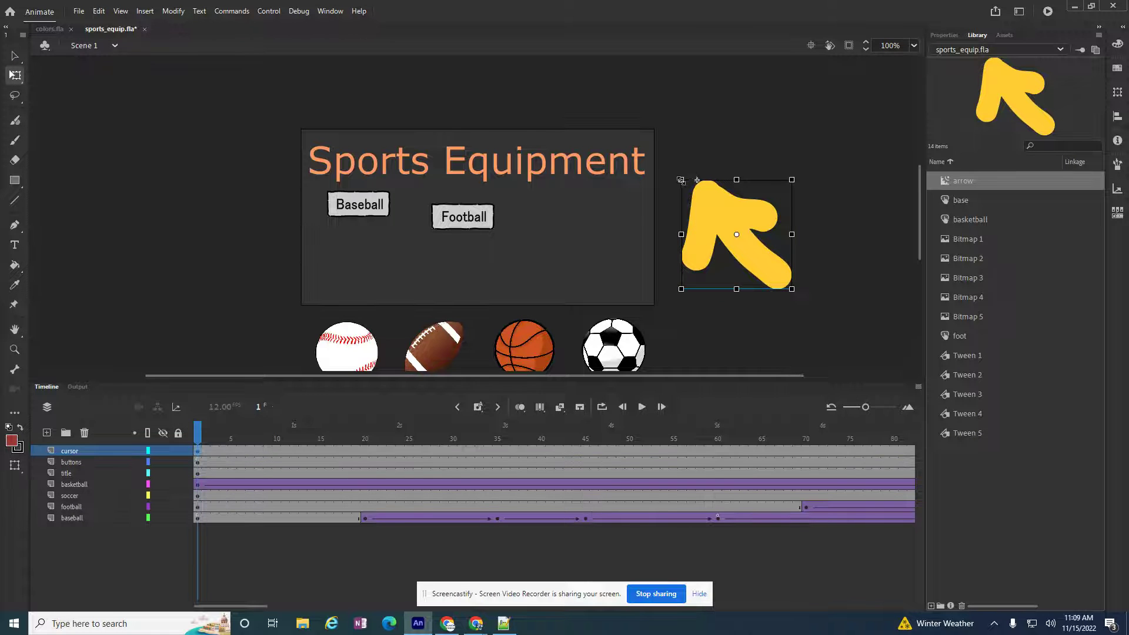
drag(682, 180, 718, 261)
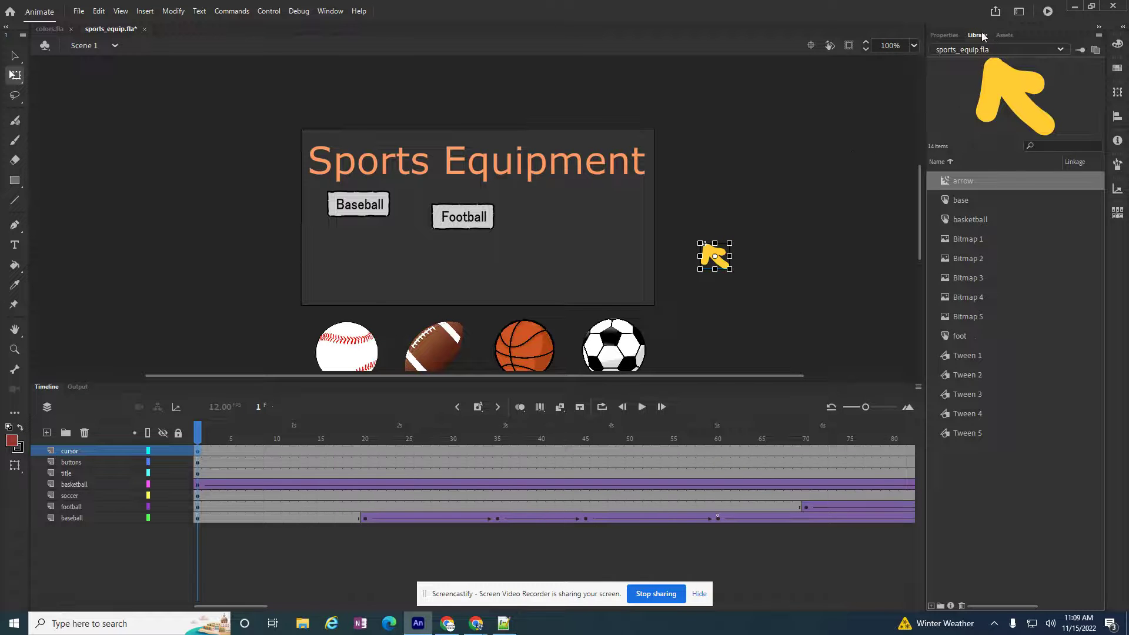
click(947, 34)
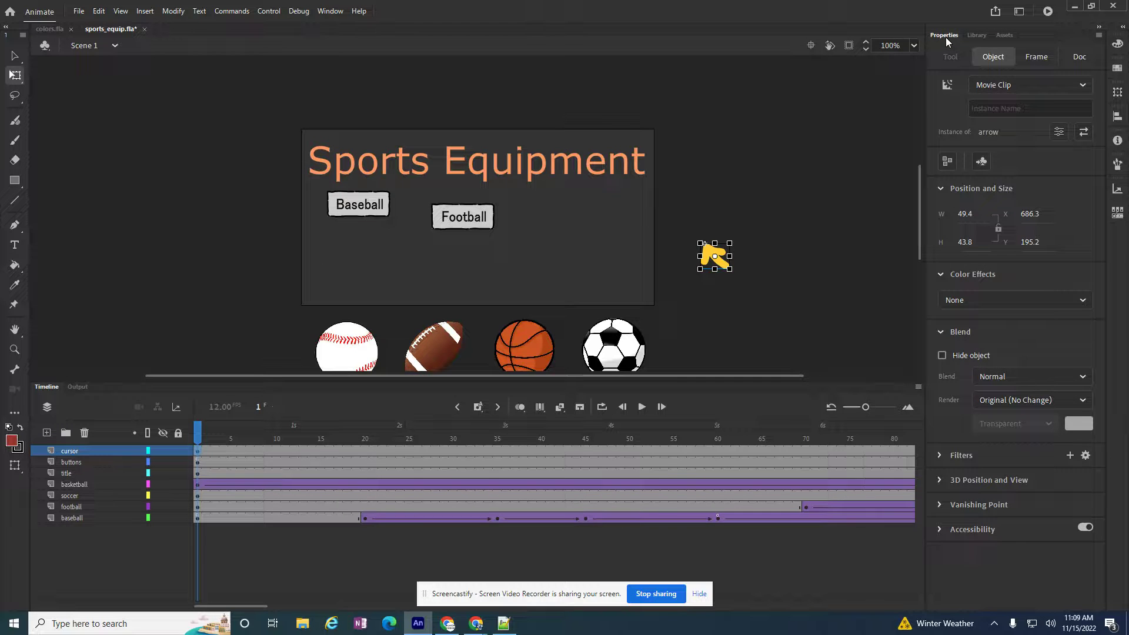
Enter 'arrow' as the movie clip's instance name in the Properties panel.
click(343, 11)
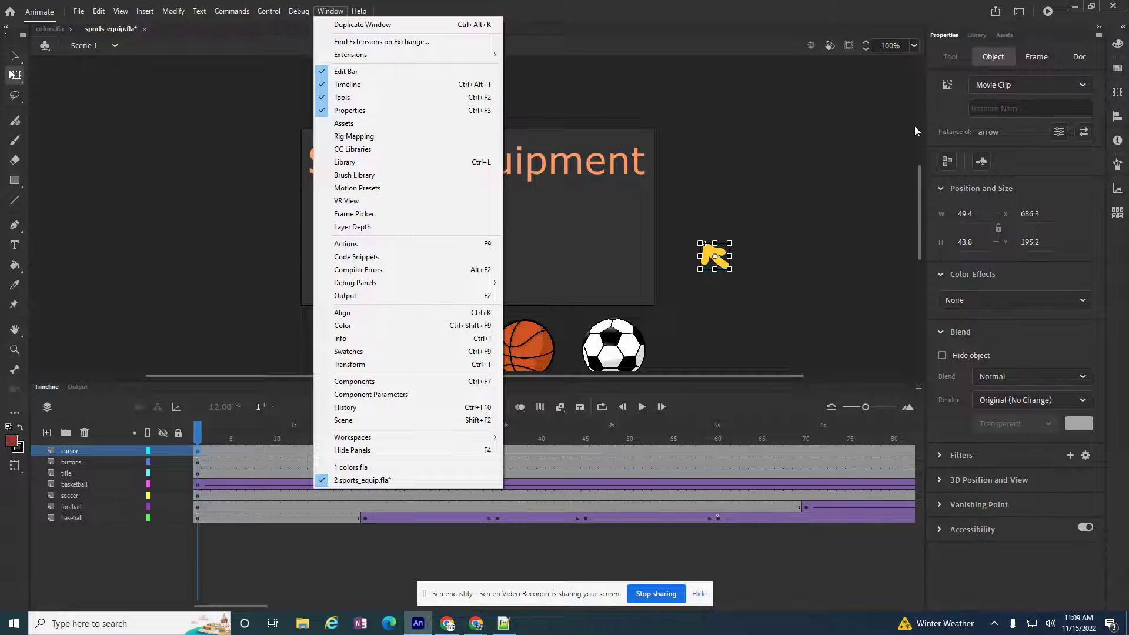
click(985, 108)
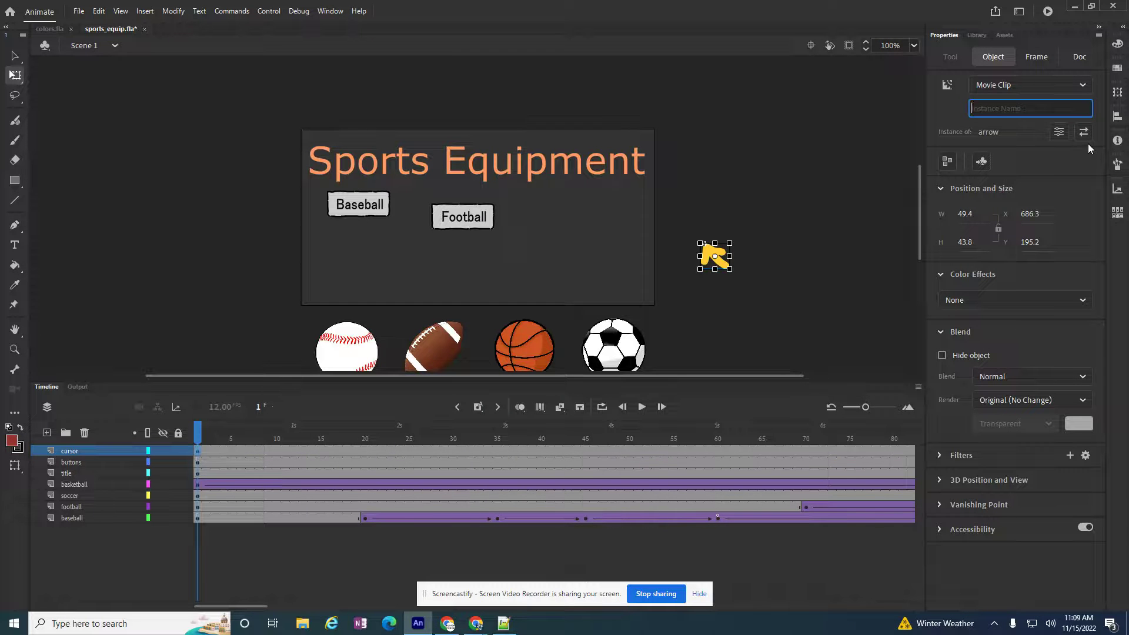
text(arrow)
Select the Mouse.hide(); and cursor.startDrag(true); lines in the Notepad++ ActionScript notes.
click(503, 623)
click(322, 305)
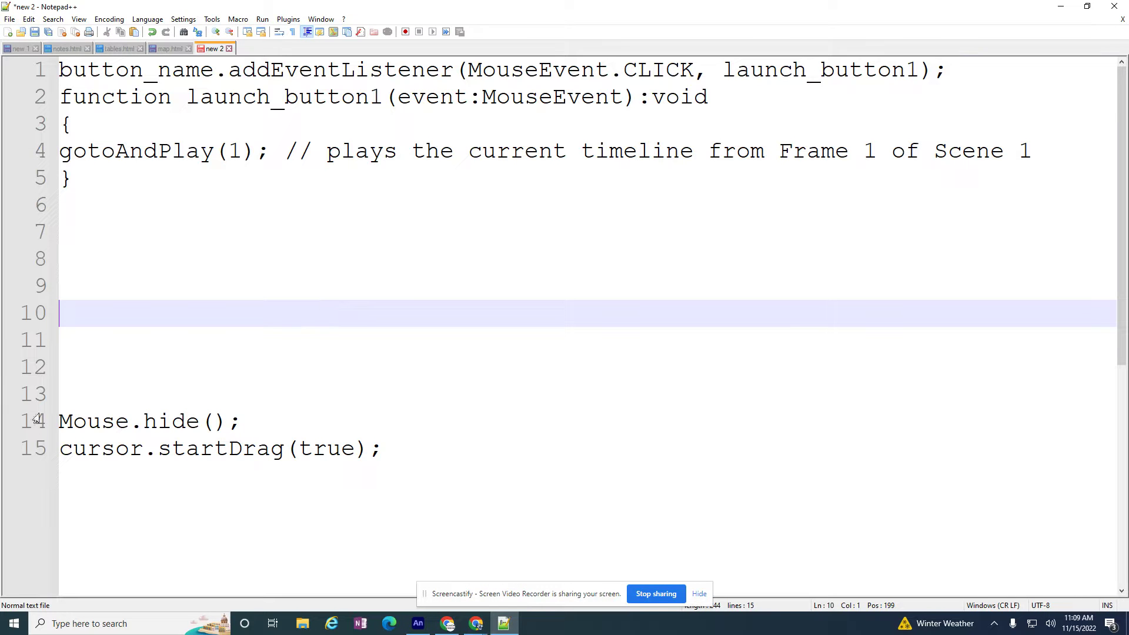
drag(61, 422, 432, 445)
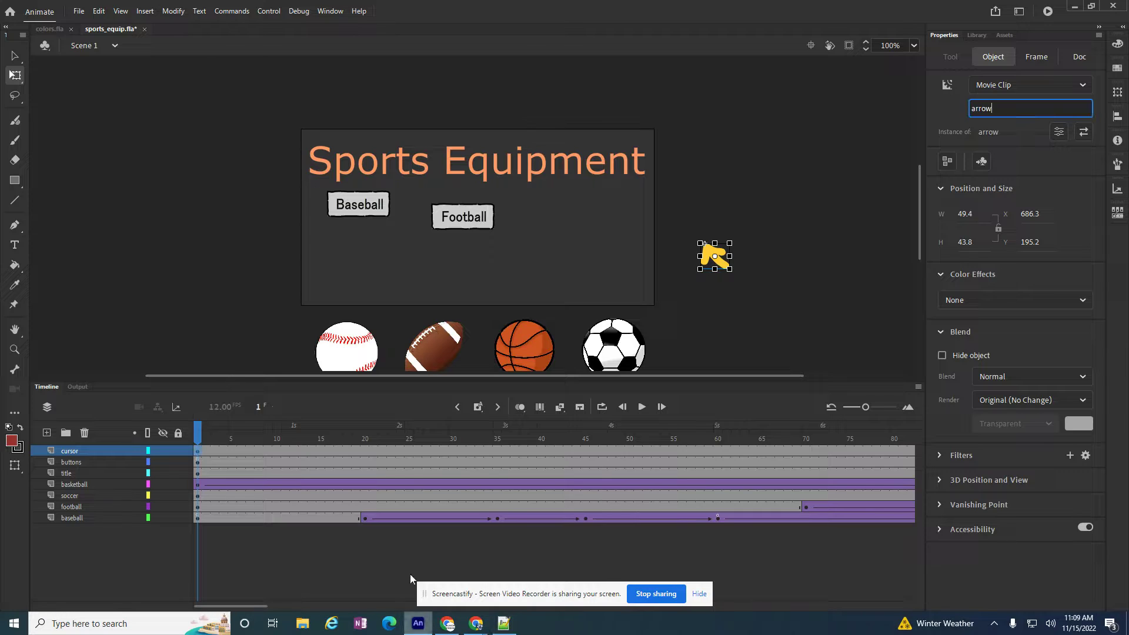
click(418, 623)
Change the cursor frame 1 script to arrow.startDrag(true); and test the movie.
right_click(199, 451)
click(233, 440)
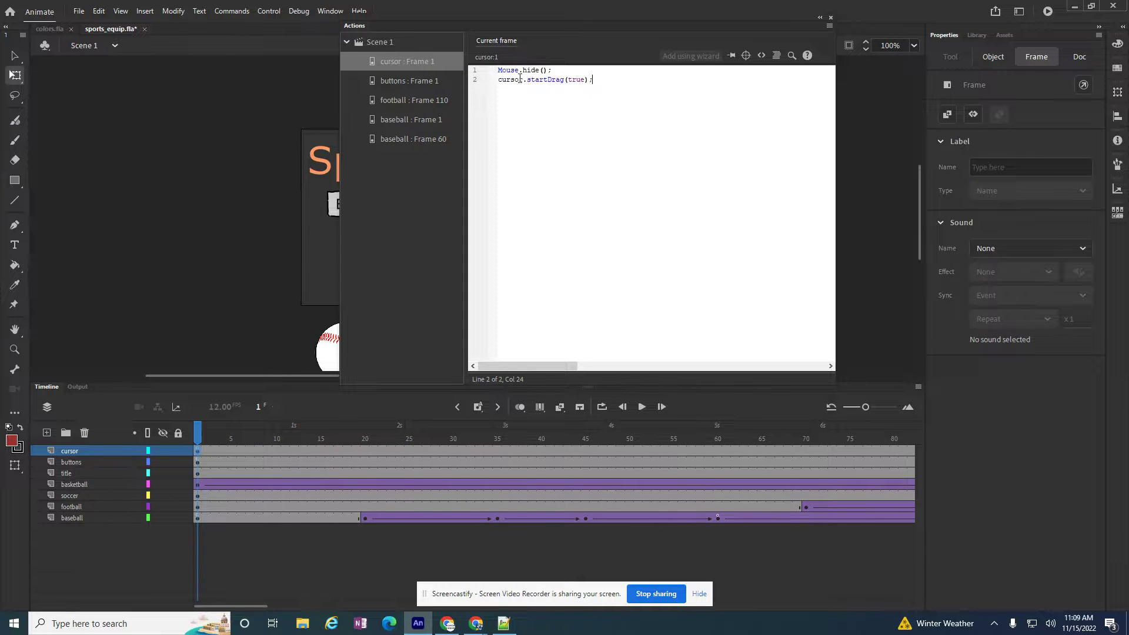
drag(521, 29, 338, 74)
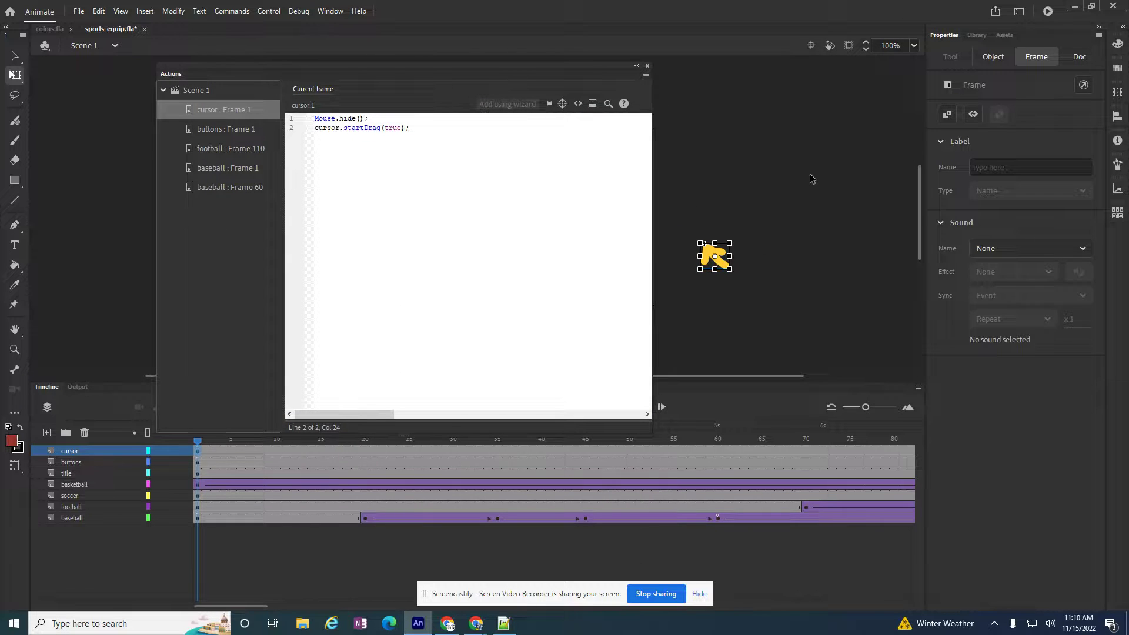
click(747, 246)
click(722, 257)
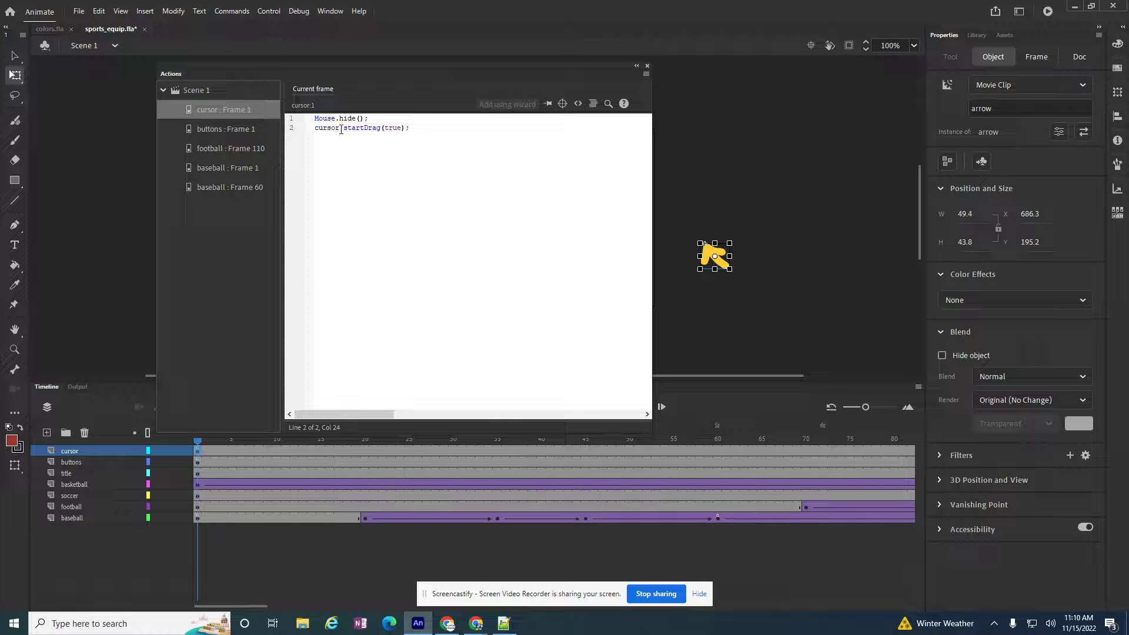
drag(341, 129, 314, 129)
text(arrow)
click(14, 56)
click(101, 163)
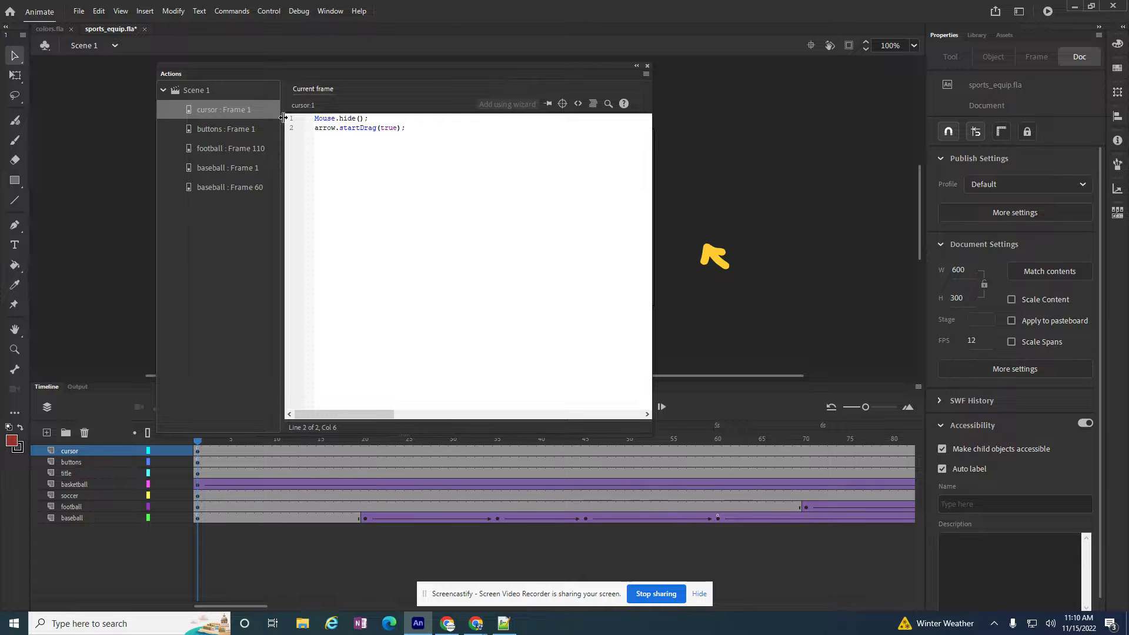
key(ctrl+Return)
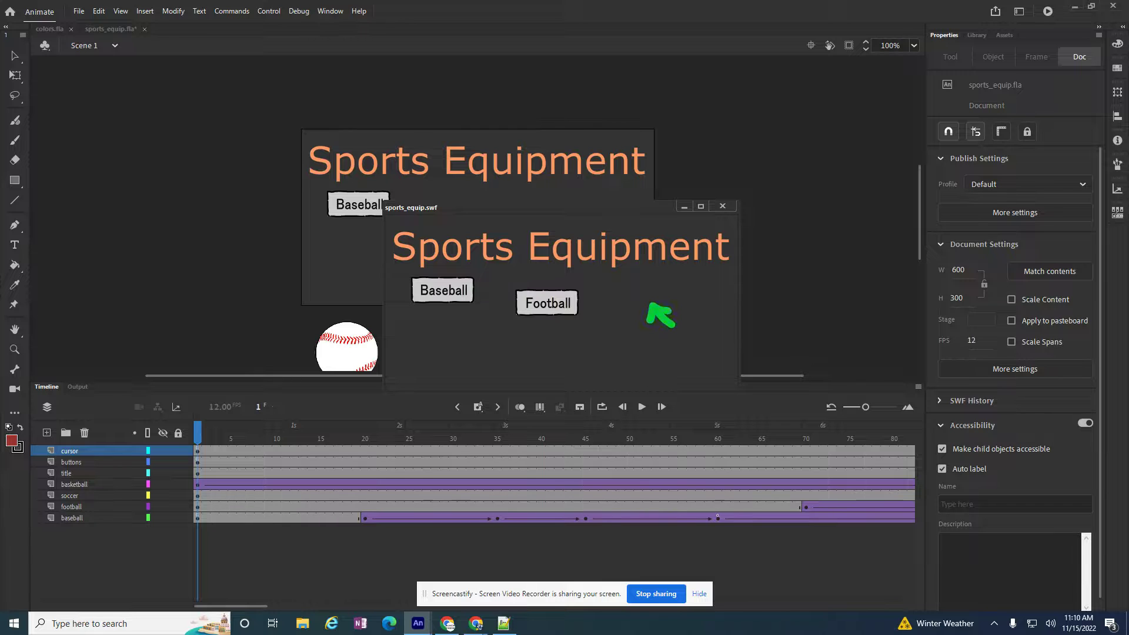
Try the Football and Baseball buttons in the preview, close it, and reopen the frame script.
click(577, 316)
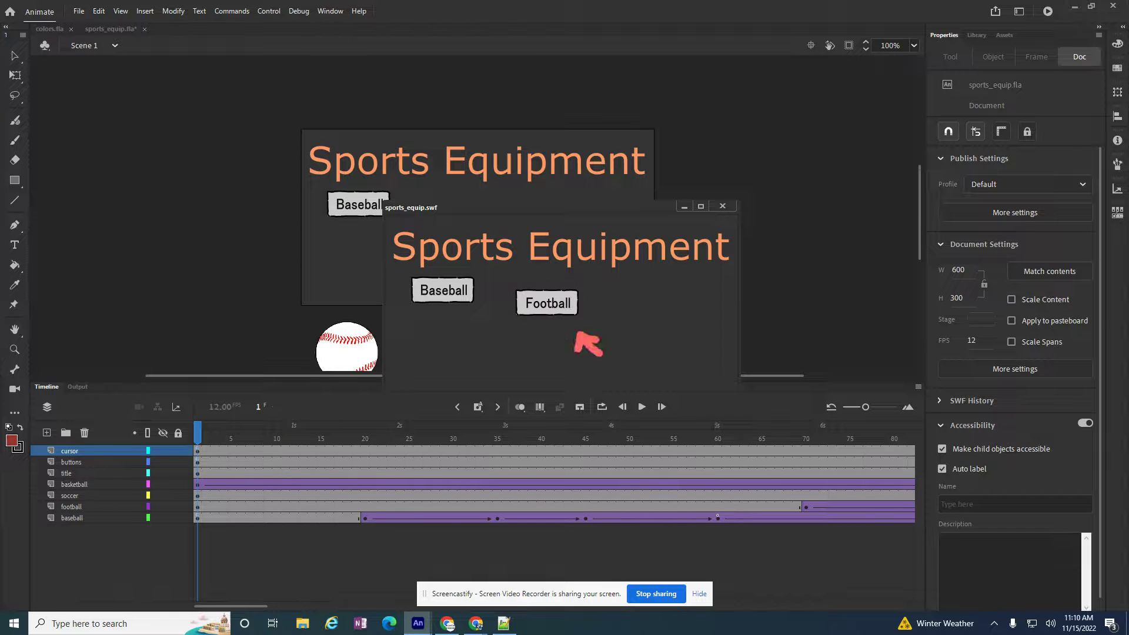
click(461, 296)
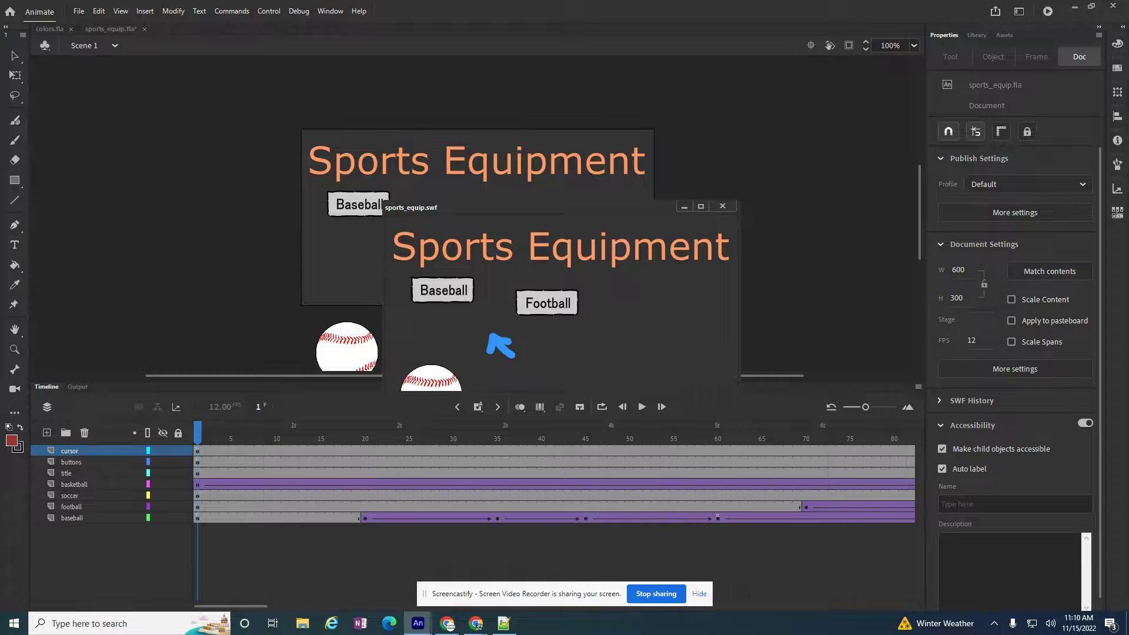
click(722, 205)
key(F9)
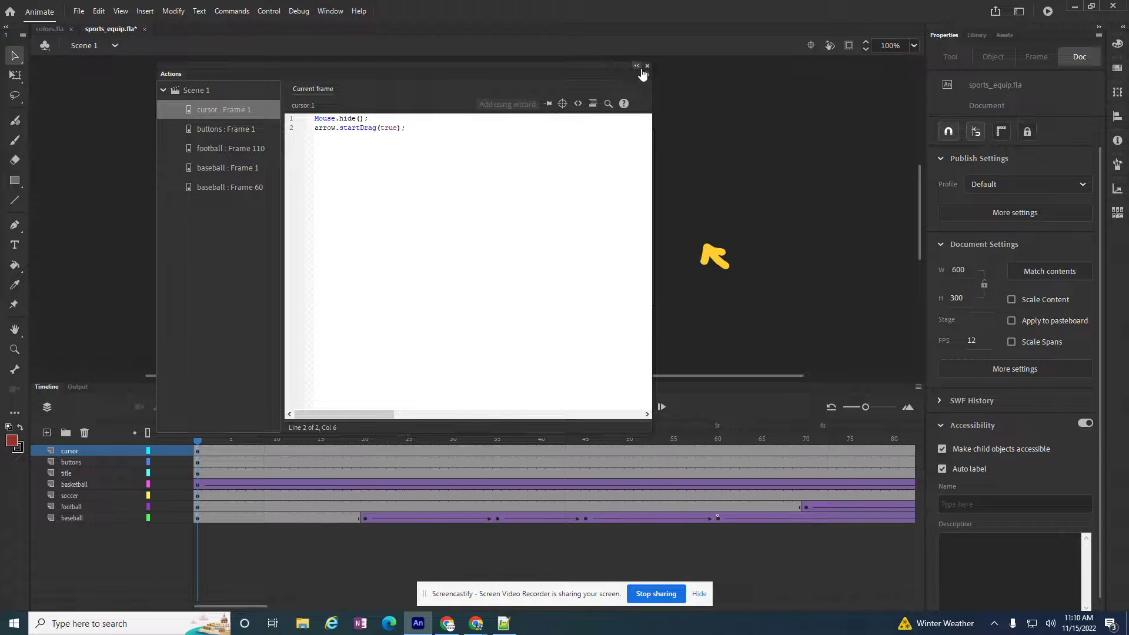
Close the frame script, then add Layer_2 inside the arrow symbol with a blank keyframe at frame 15.
click(646, 67)
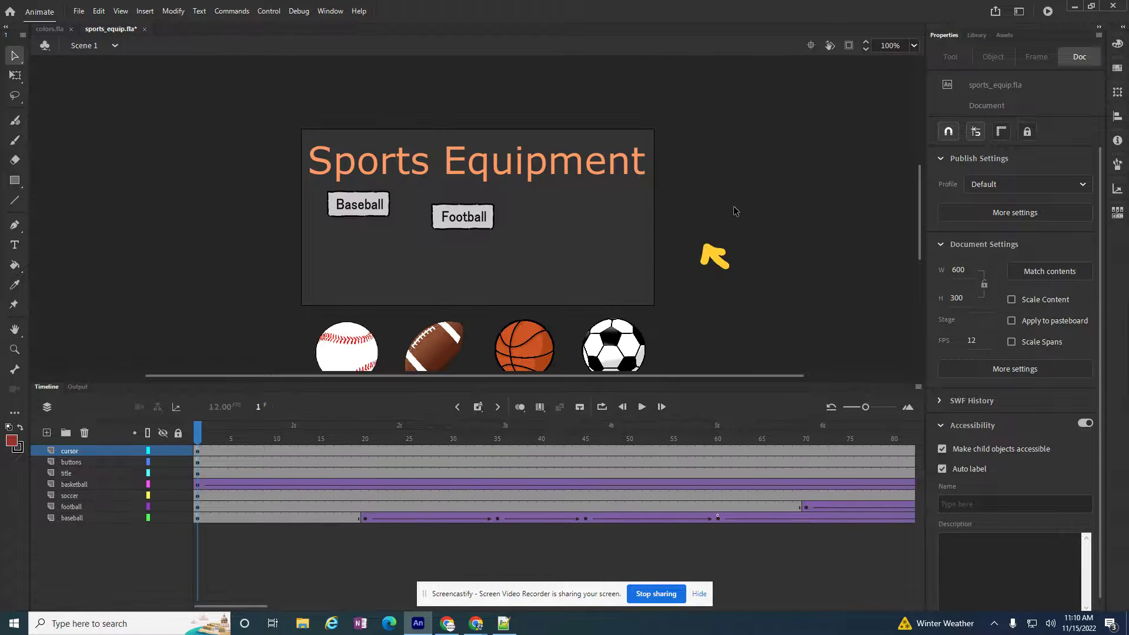
double_click(722, 260)
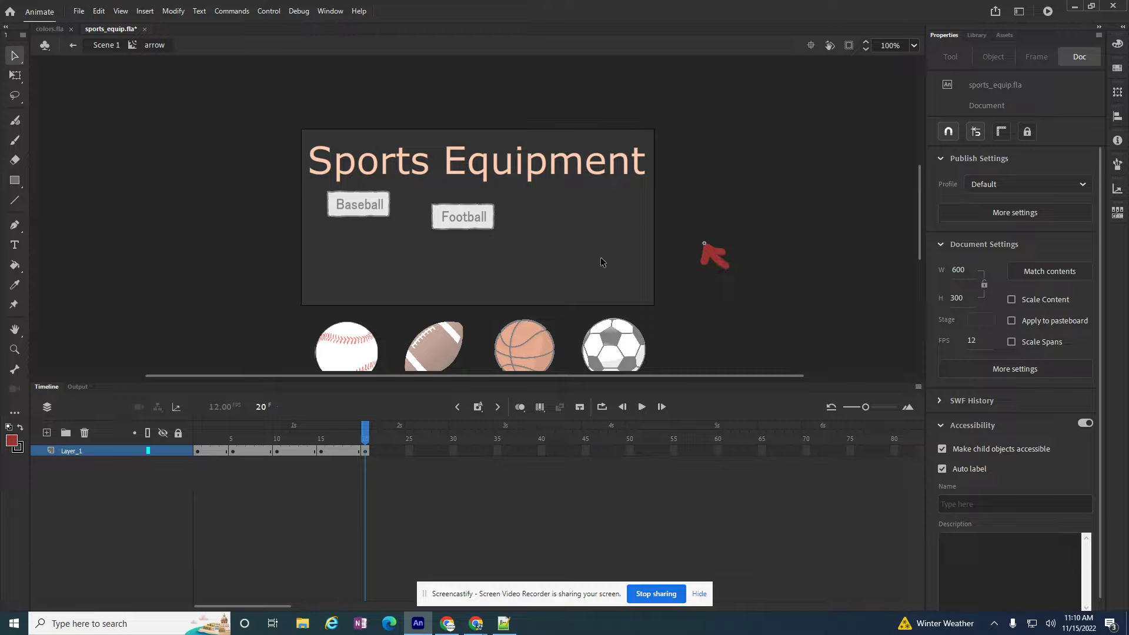
click(47, 432)
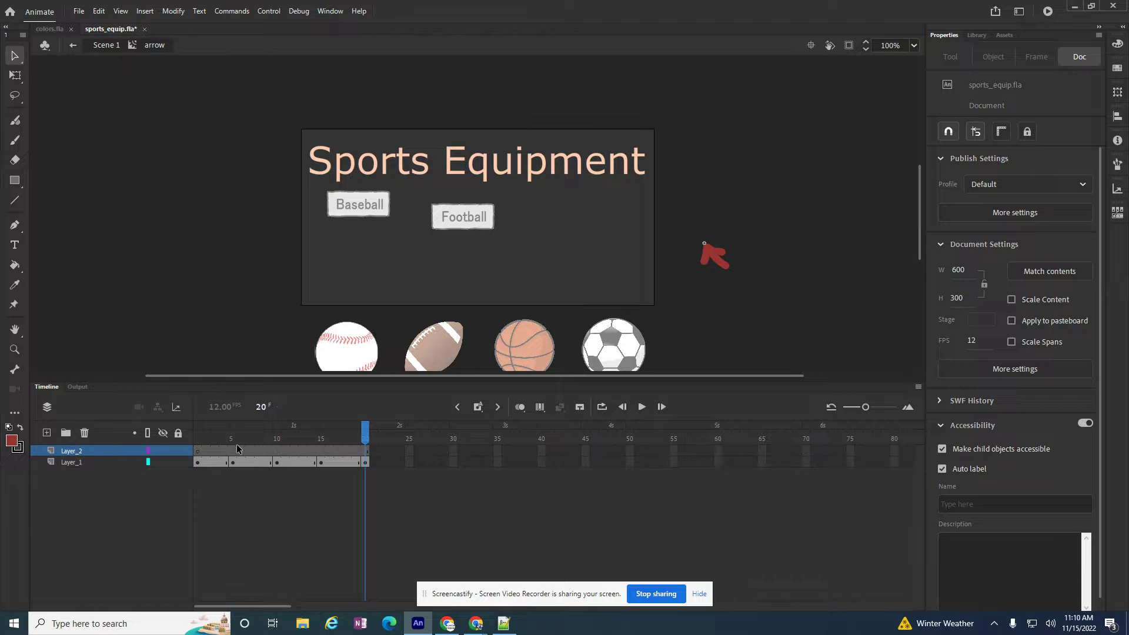
click(365, 451)
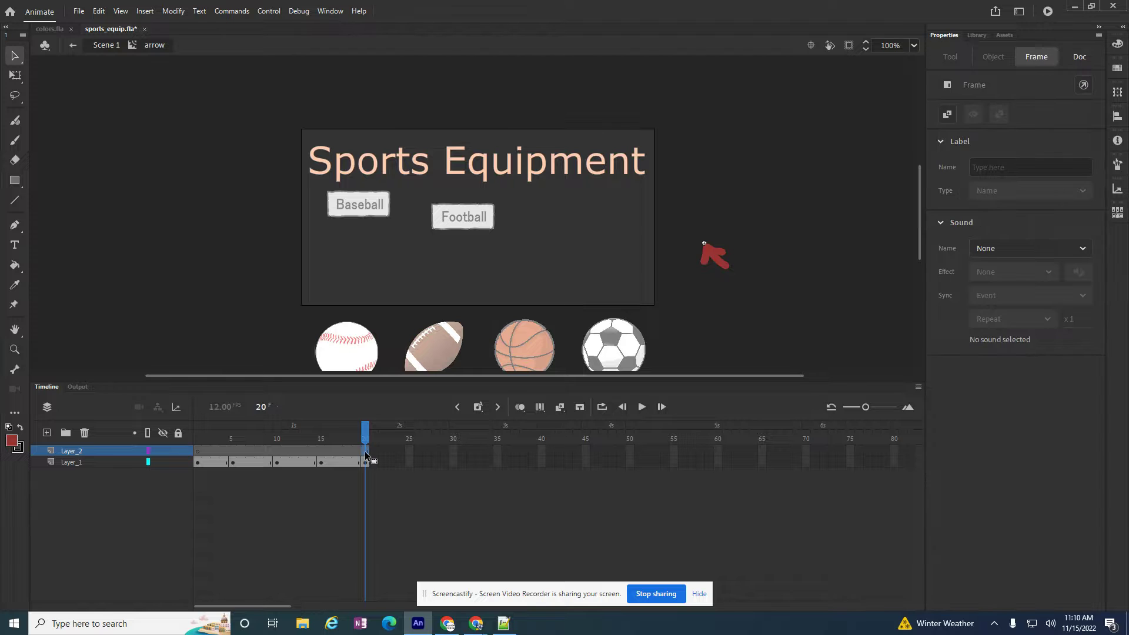
right_click(320, 451)
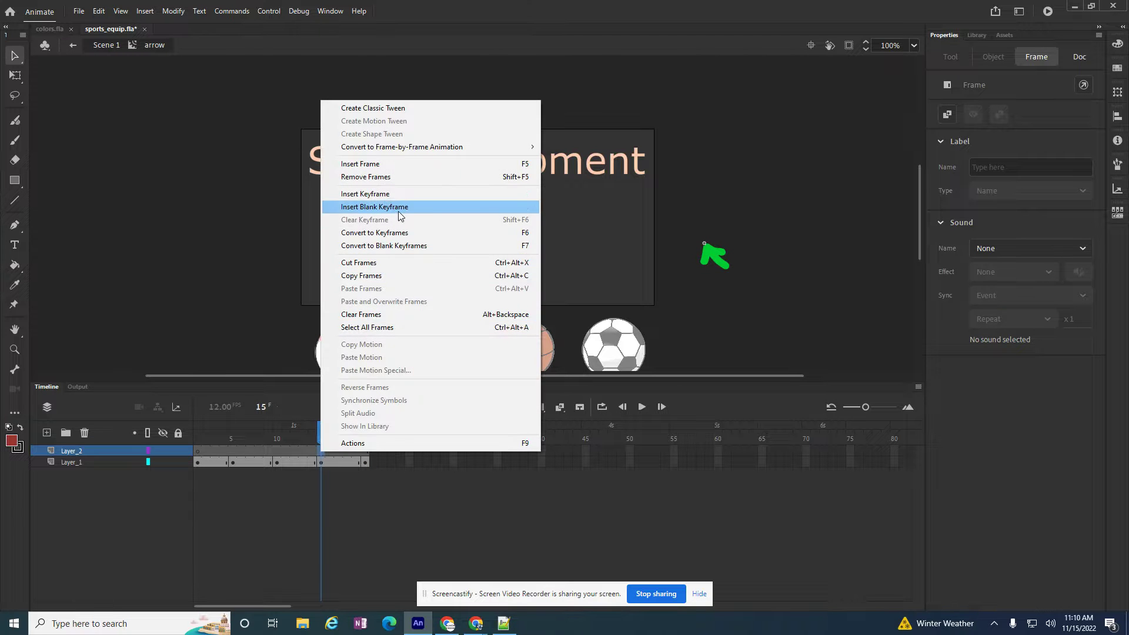
click(399, 212)
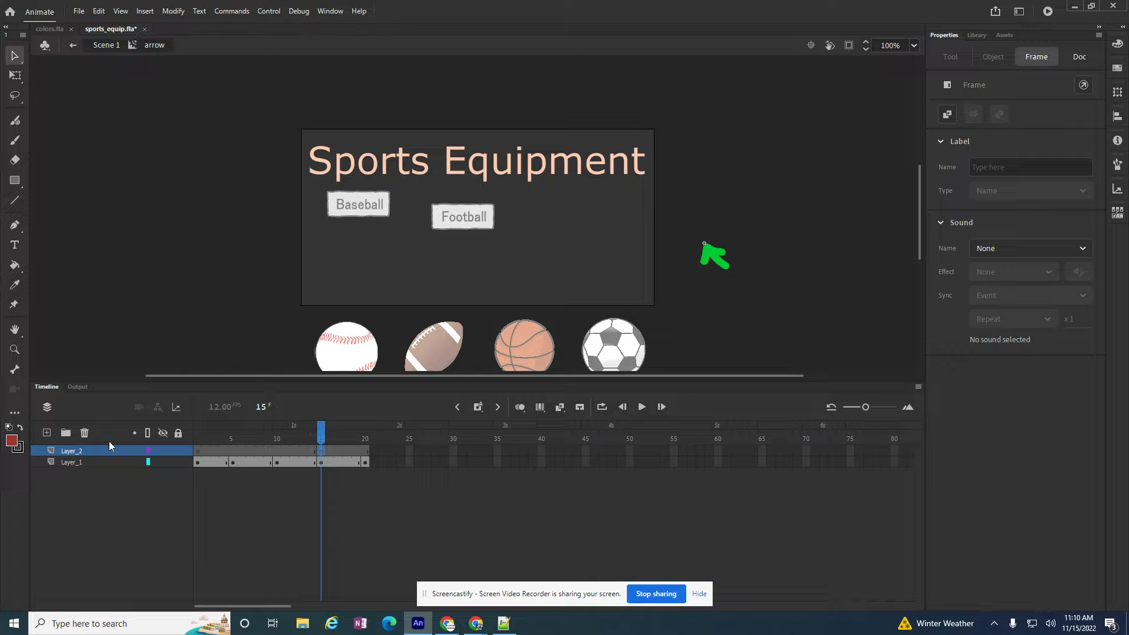
Delete Layer_2, add classic tweens at Layer_1 frames 1, 5, 10 and 15, and return to Scene 1.
click(84, 433)
right_click(198, 451)
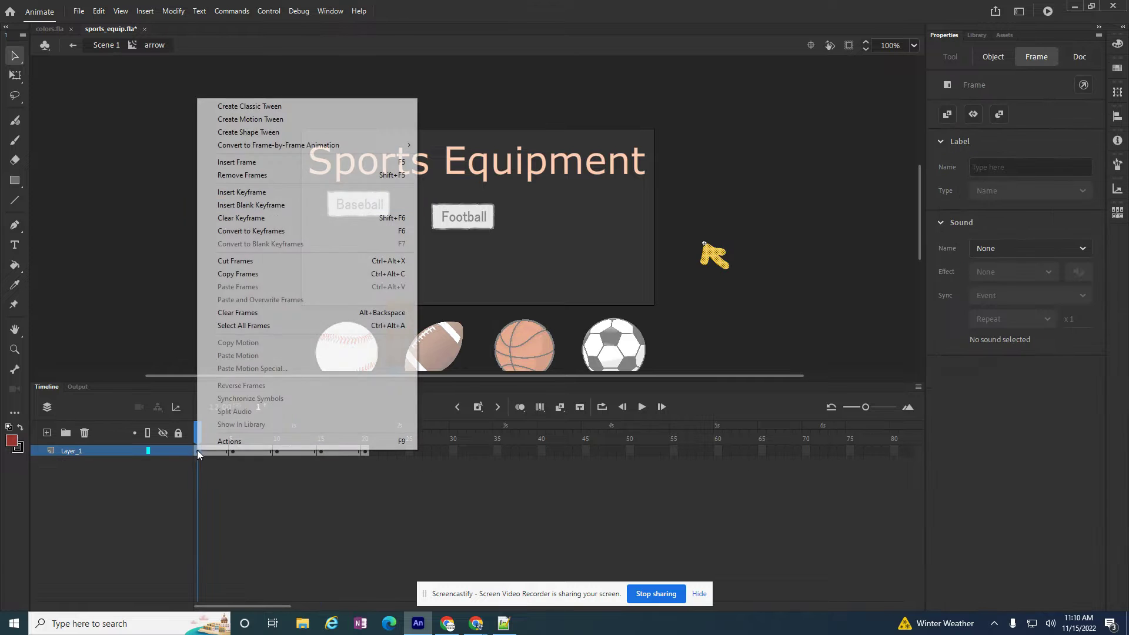
click(253, 105)
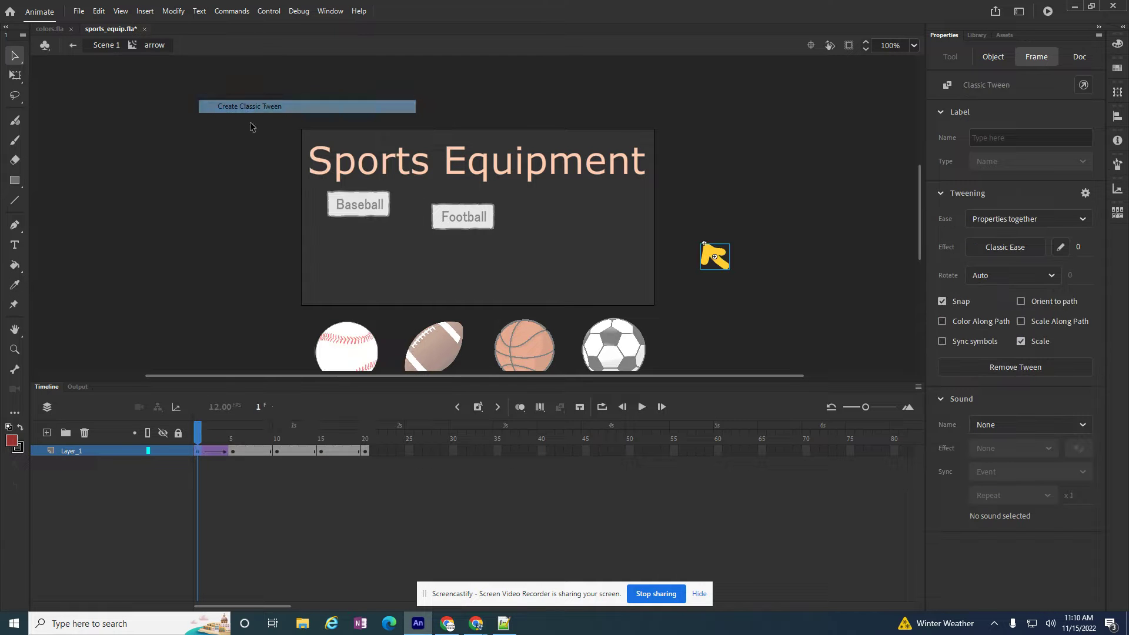
right_click(233, 451)
click(347, 103)
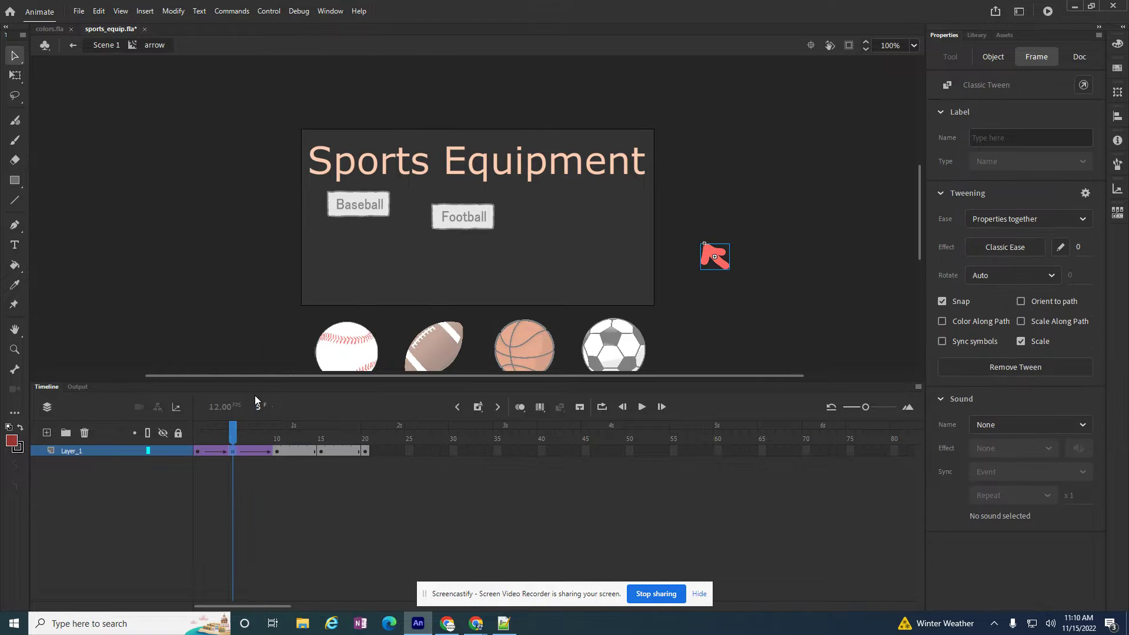
right_click(274, 451)
click(330, 112)
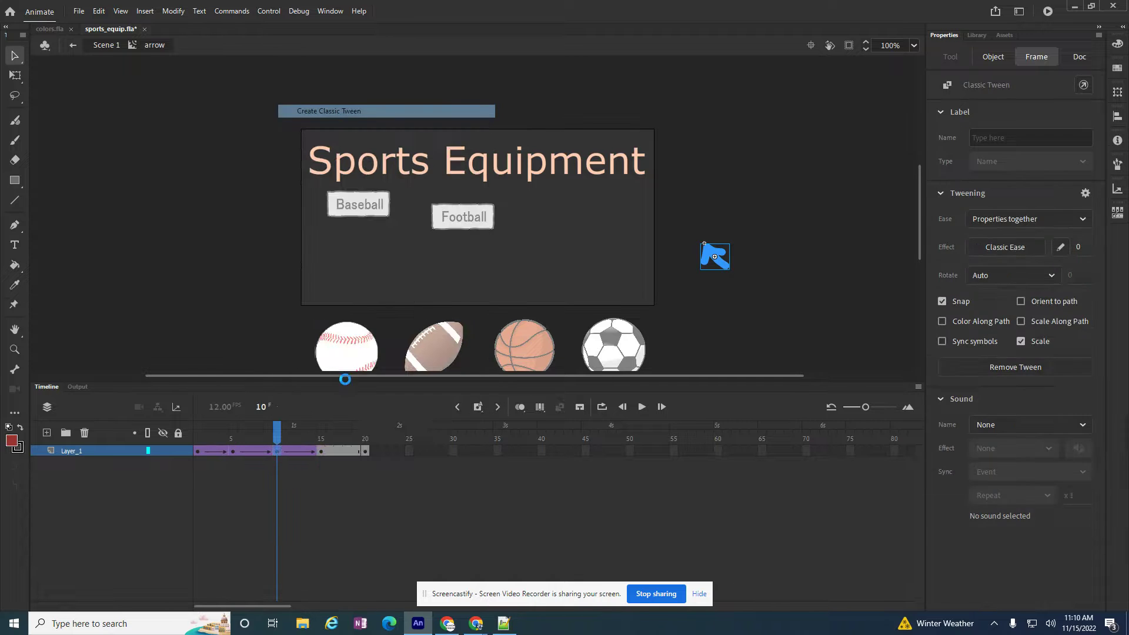
right_click(322, 451)
click(347, 104)
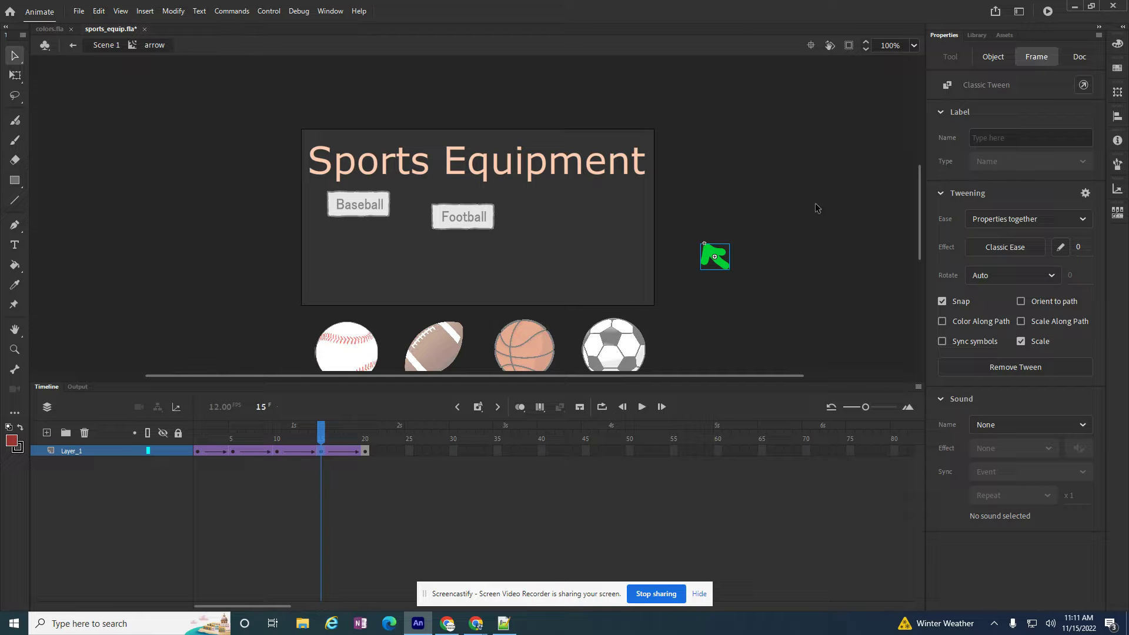
click(87, 46)
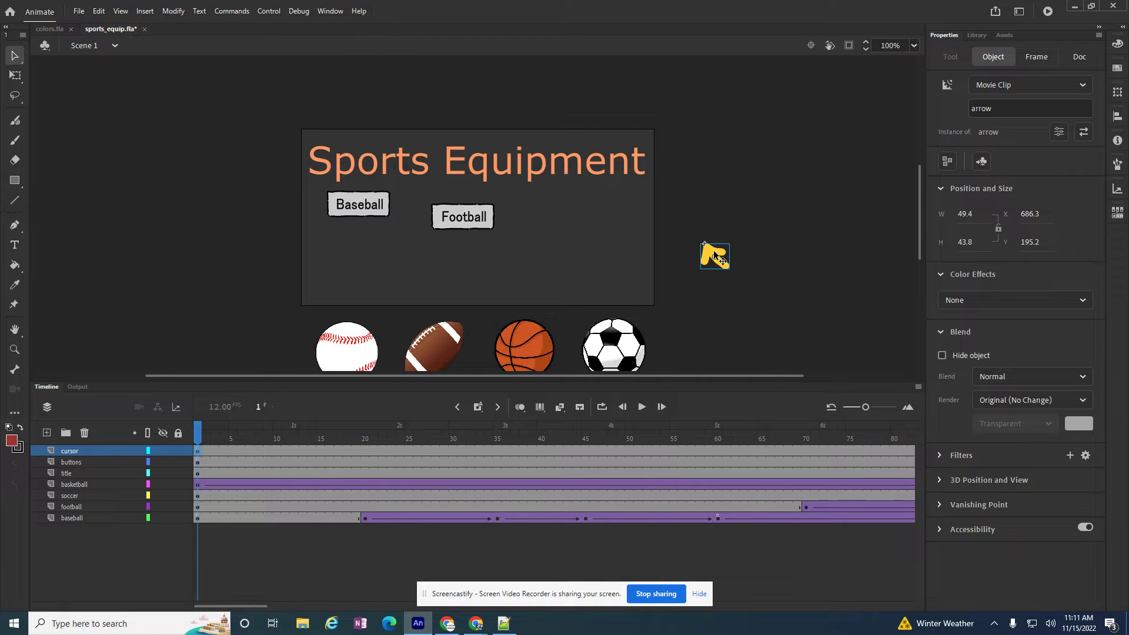
double_click(716, 259)
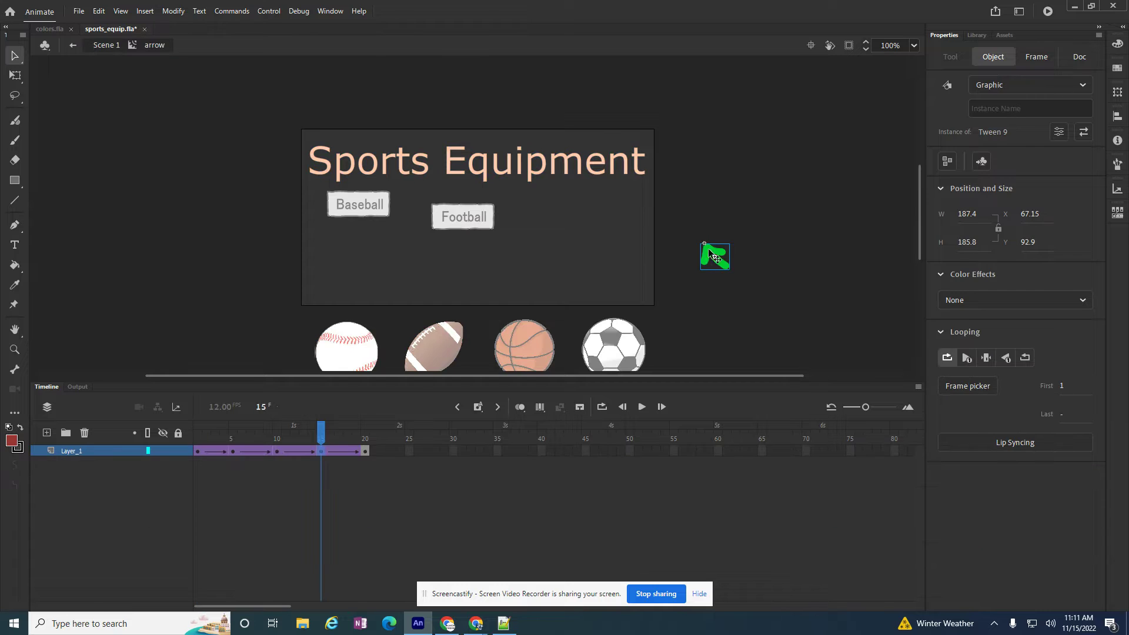
double_click(715, 257)
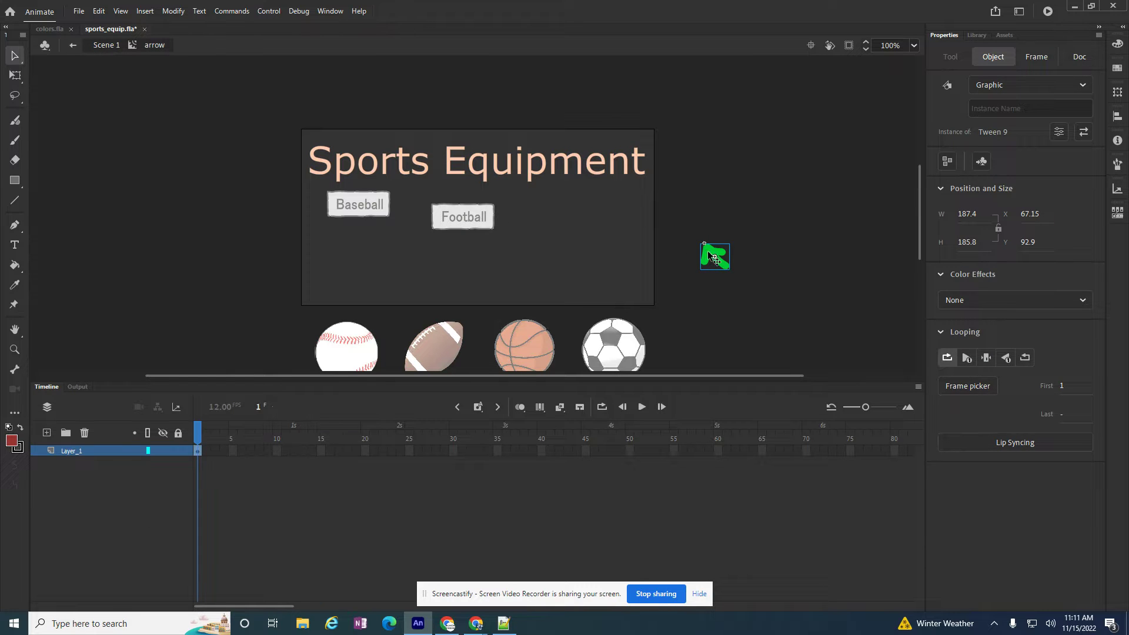
double_click(729, 274)
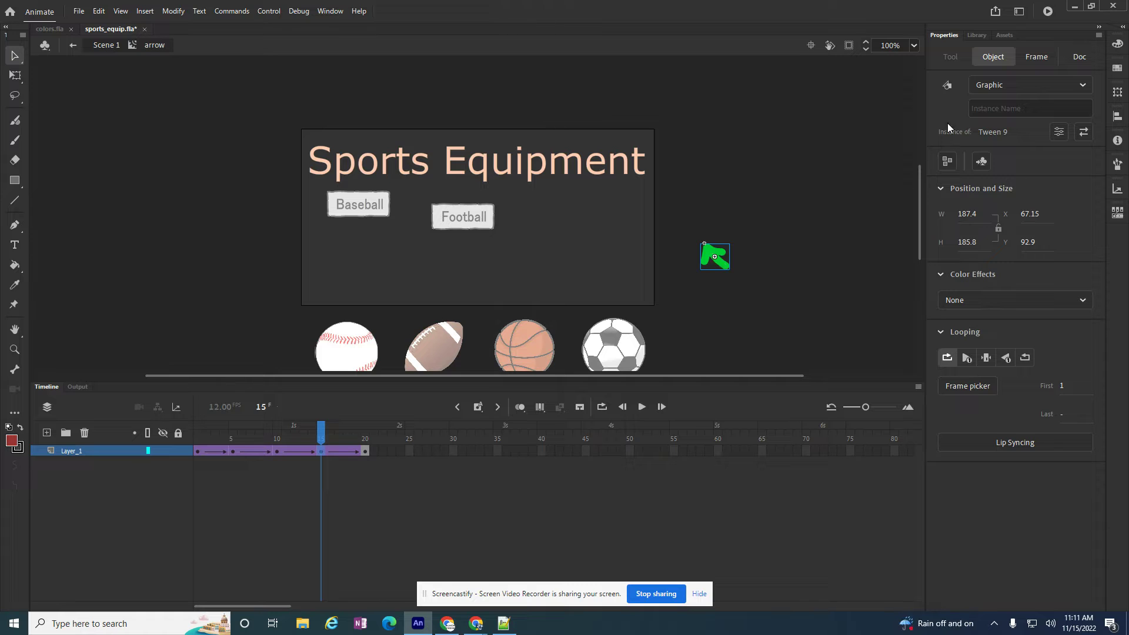
Open the arrow symbol from the Library to edit the green arrow in symbol-editing mode.
click(977, 35)
double_click(954, 182)
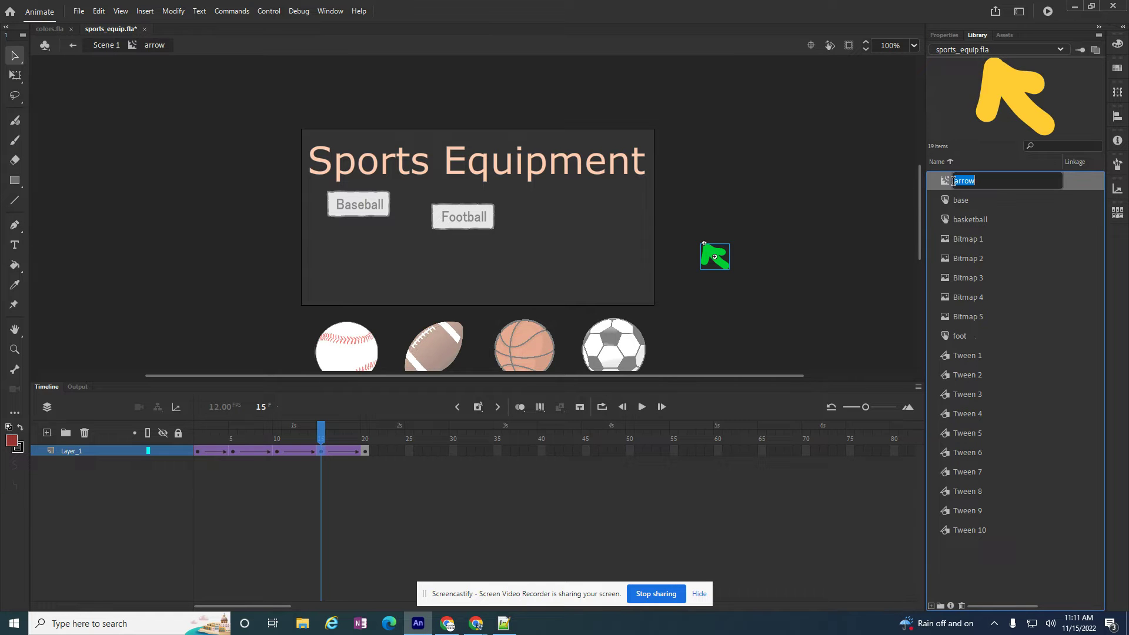
double_click(945, 181)
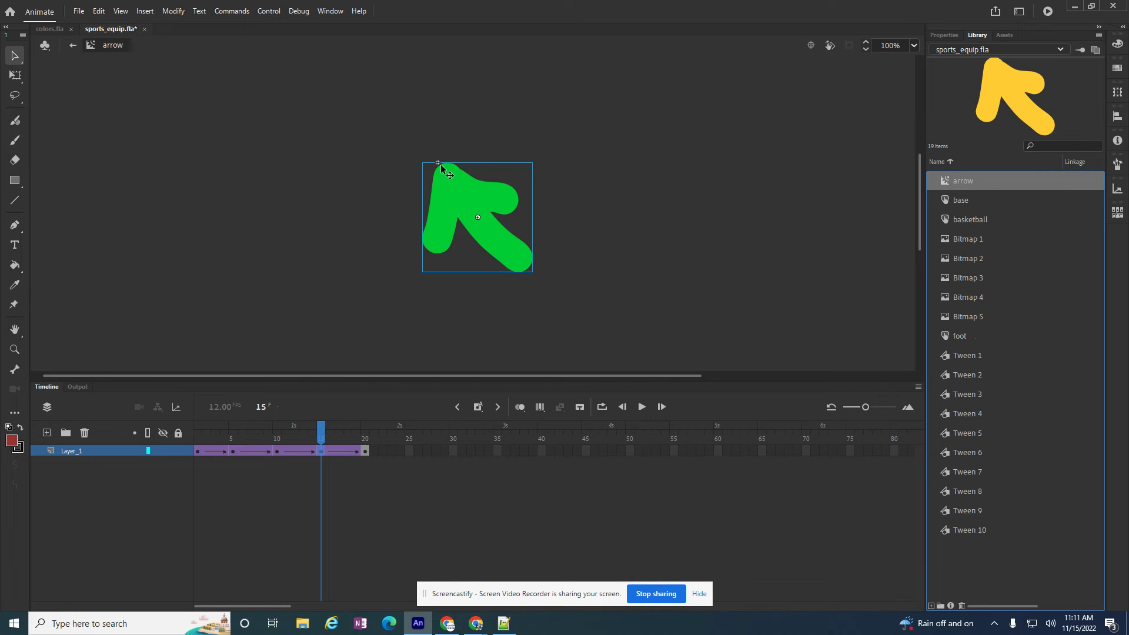